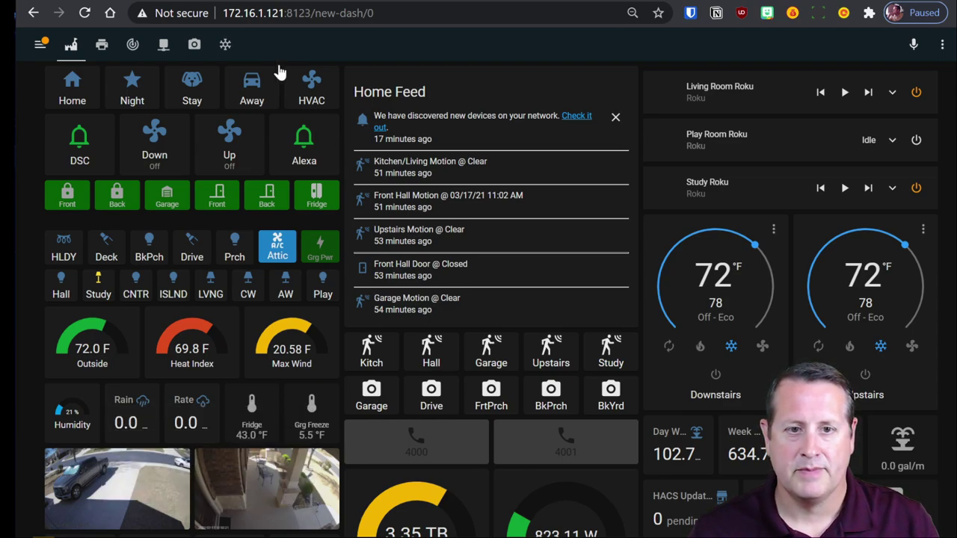
# Switch to the Telink Flasher page, pair with the LYWSD03MMC thermometer and run its activation.
pyautogui.click(403, 2)
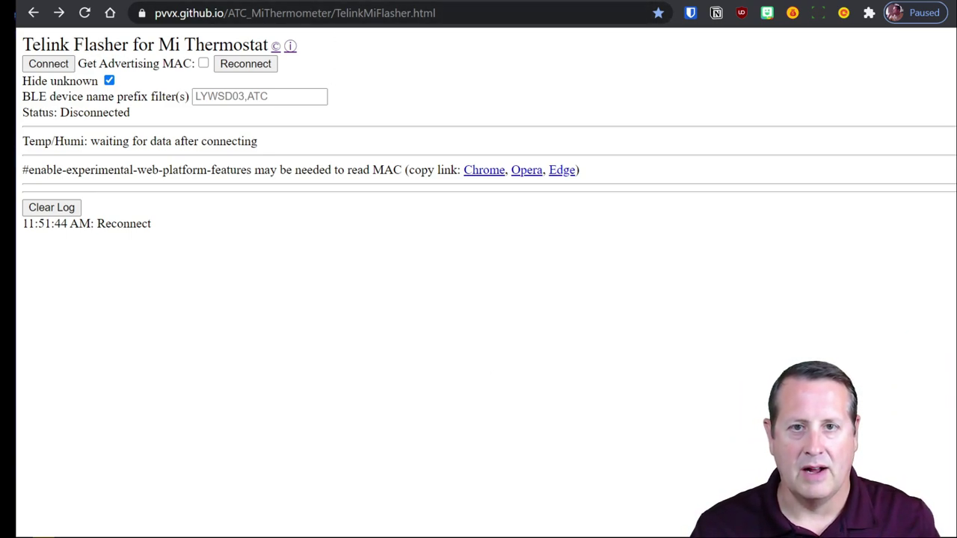
pyautogui.click(64, 66)
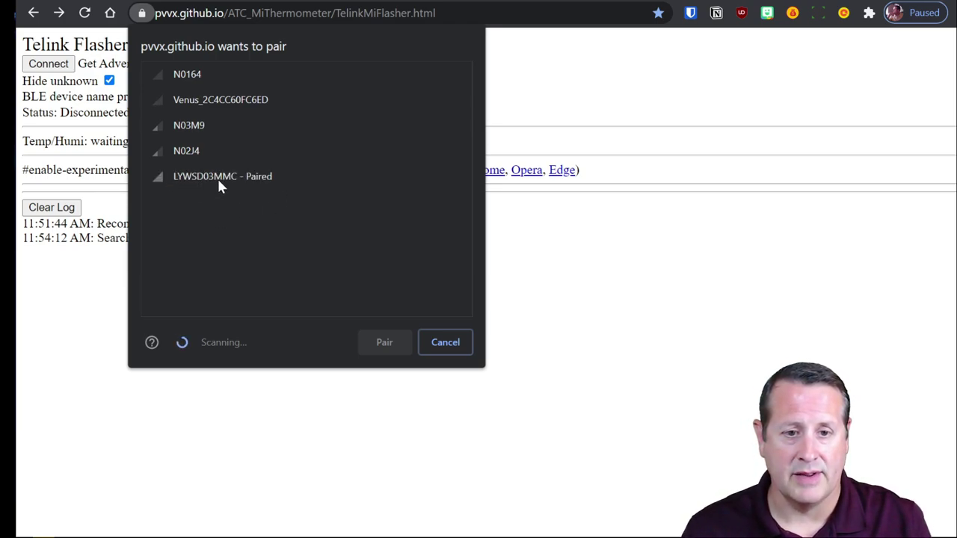
pyautogui.click(216, 178)
pyautogui.click(397, 343)
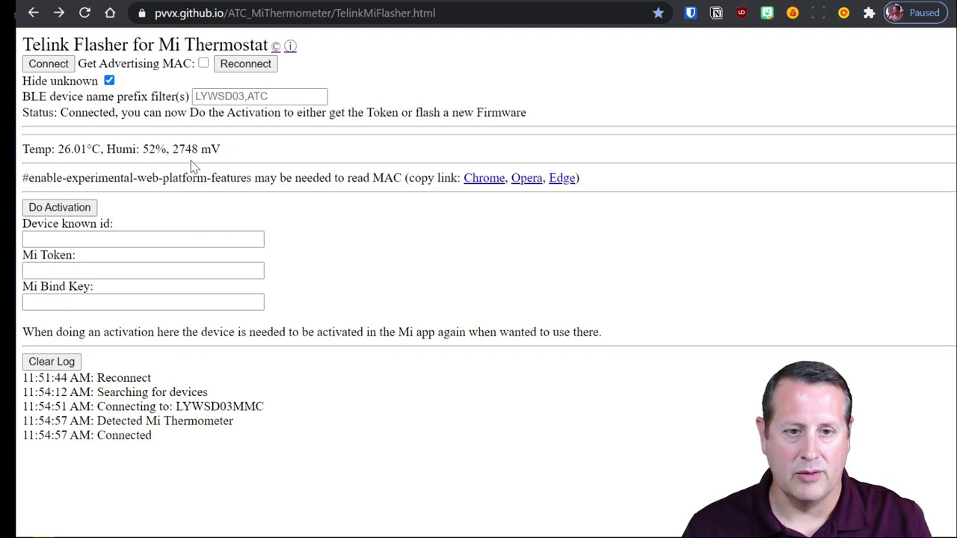
pyautogui.click(84, 213)
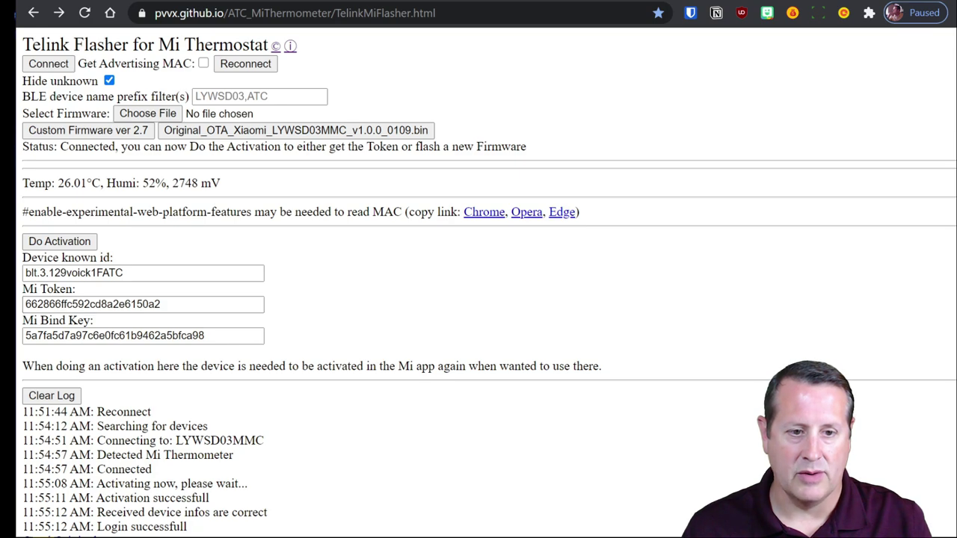
# Copy the generated Mi Token and Mi Bind Key into Notepad++, replacing the old entries in the "new 9" note.
pyautogui.moveTo(22, 288); pyautogui.dragTo(236, 358)
pyautogui.hotkey('ctrl', 'c')
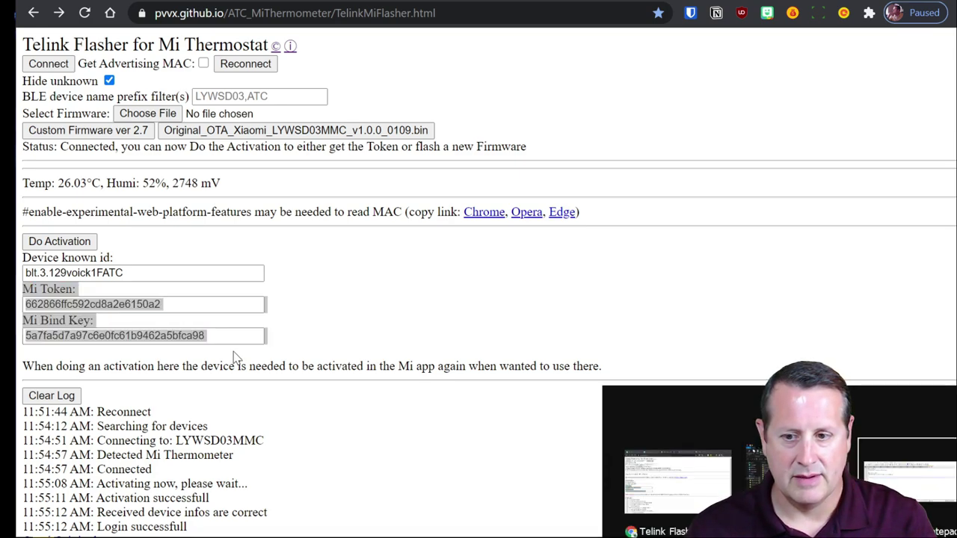
pyautogui.hotkey('alt', 'Tab')
pyautogui.hotkey('shift', 'Up')
pyautogui.hotkey('shift', 'Up')
pyautogui.hotkey('shift', 'Up')
pyautogui.hotkey('shift', 'Up')
pyautogui.hotkey('shift', 'Up')
pyautogui.hotkey('shift', 'Up')
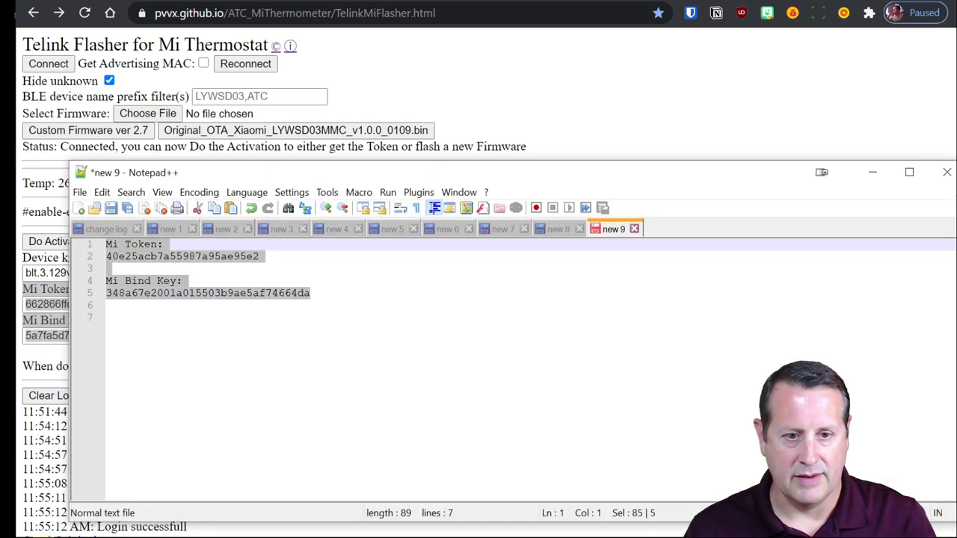
pyautogui.hotkey('ctrl', 'v')
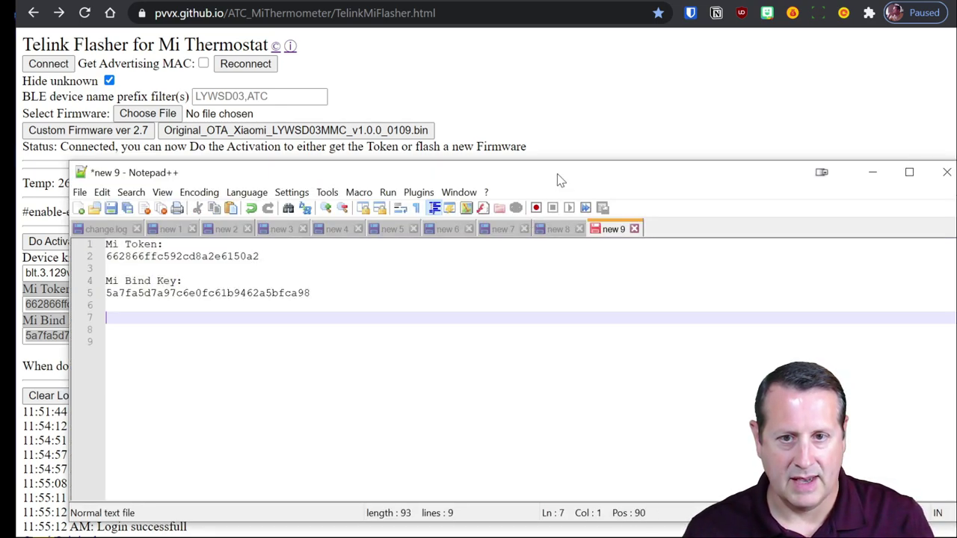
# Return to the flasher page and flash Custom Firmware ver 2.7 onto the thermometer.
pyautogui.click(579, 73)
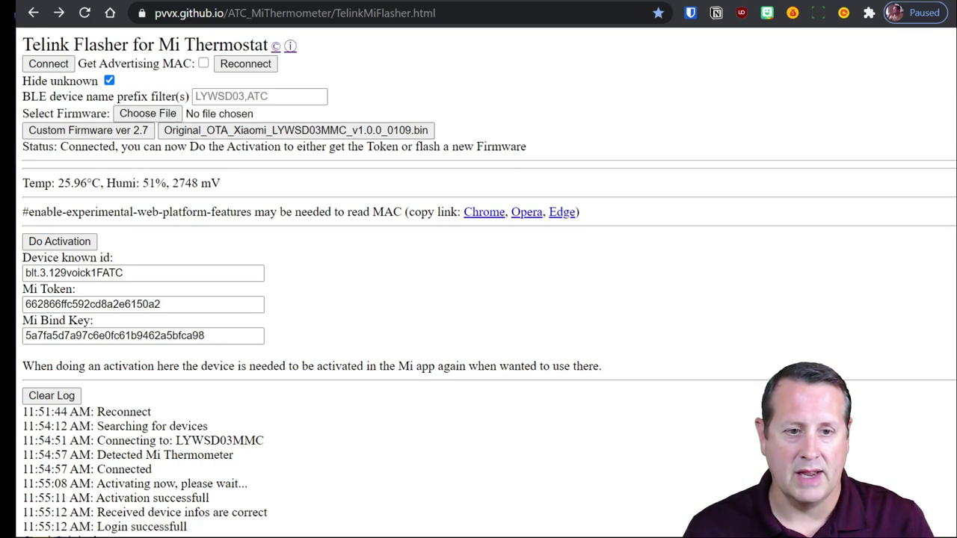
pyautogui.click(88, 131)
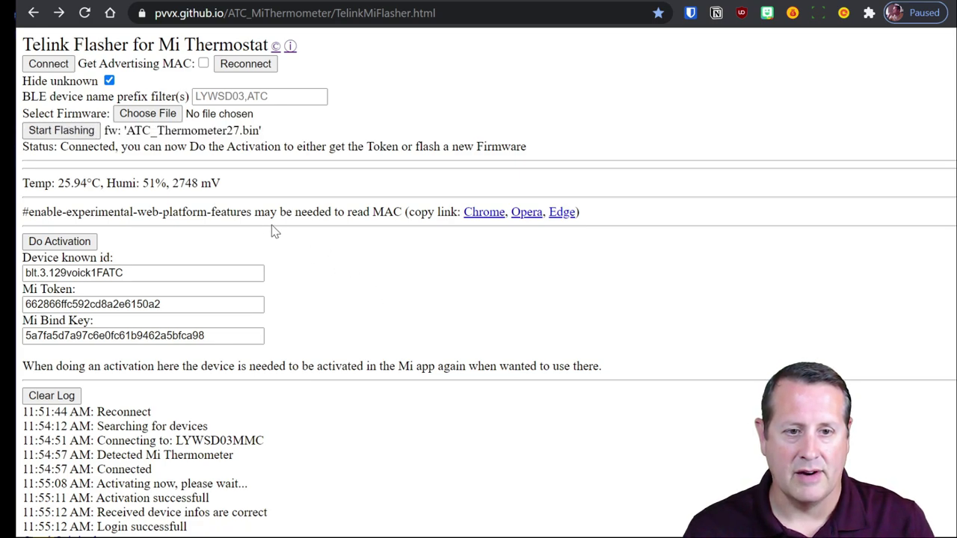
pyautogui.click(63, 134)
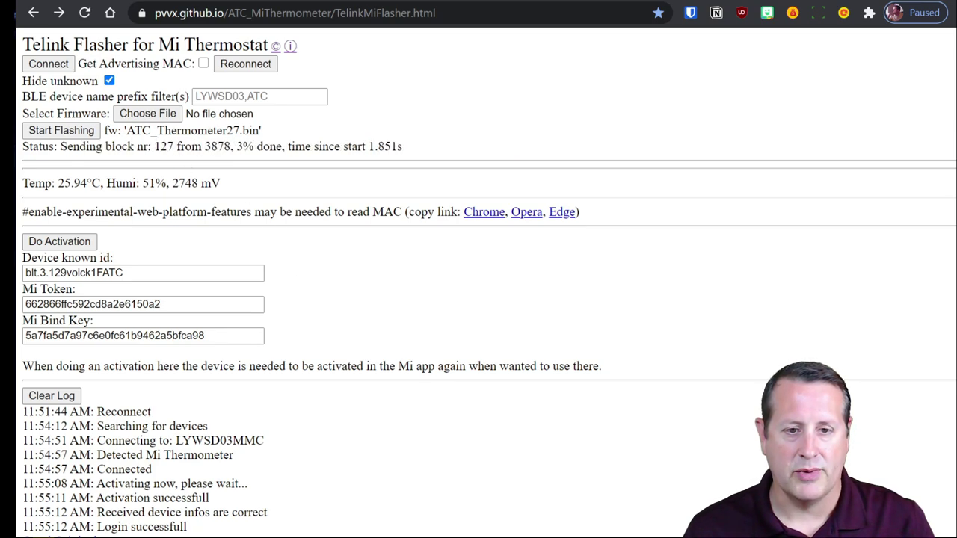
pyautogui.scroll(-1, 363, 395)
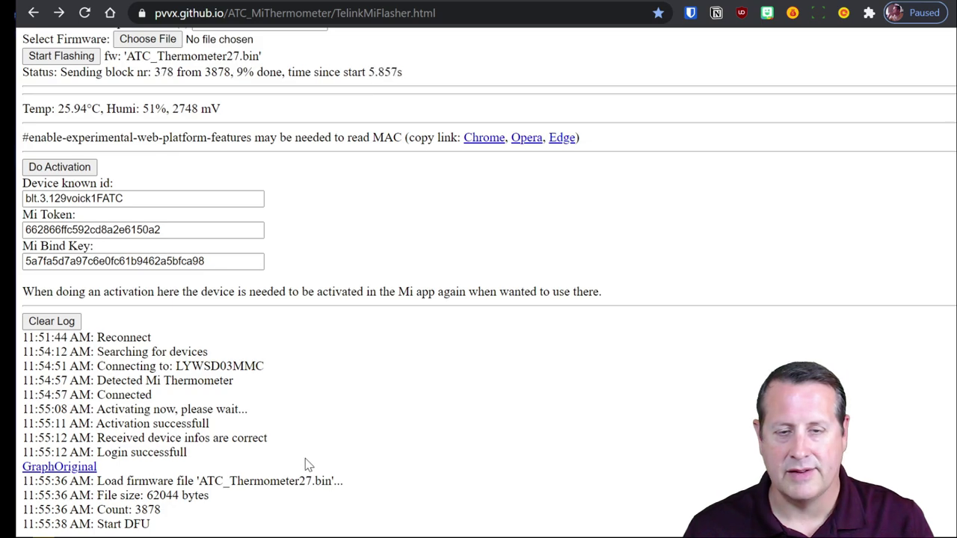
pyautogui.scroll(1, 316, 467)
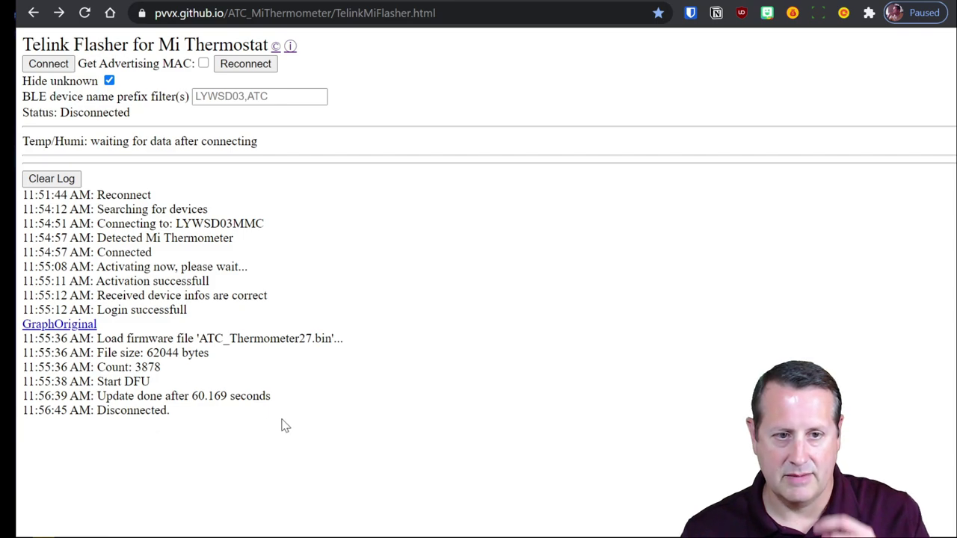
# Reconnect to the flashed thermometer and set its temperature unit to °F.
pyautogui.click(260, 66)
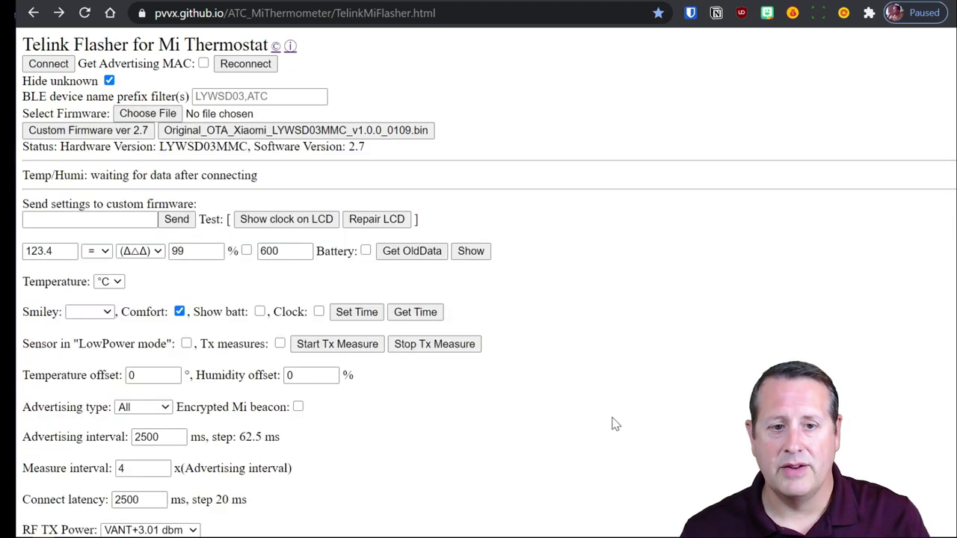
pyautogui.scroll(-1, 166, 340)
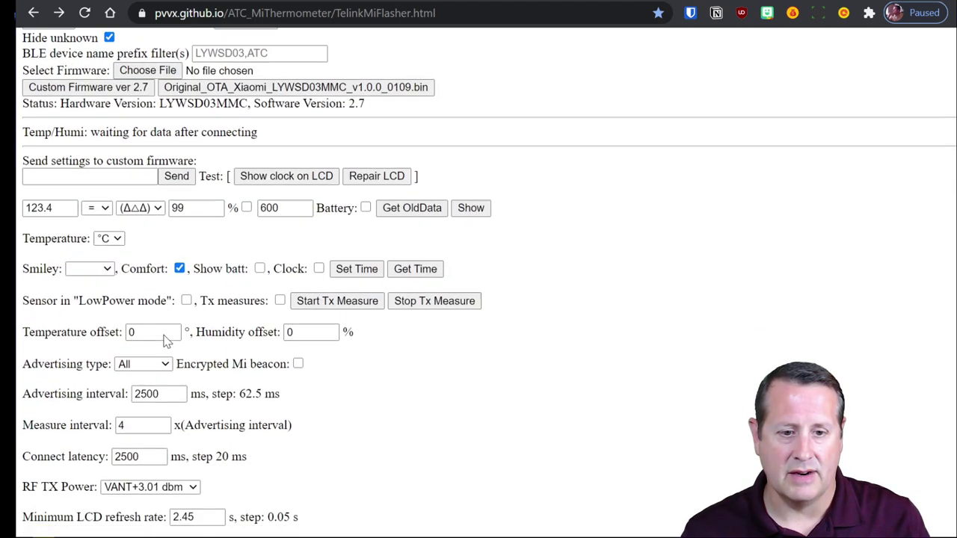
pyautogui.click(115, 204)
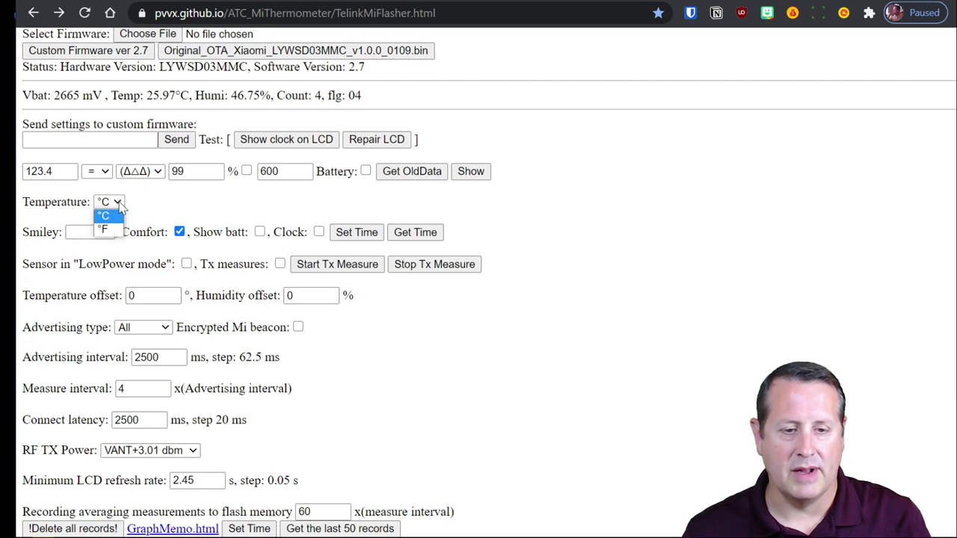
pyautogui.click(112, 233)
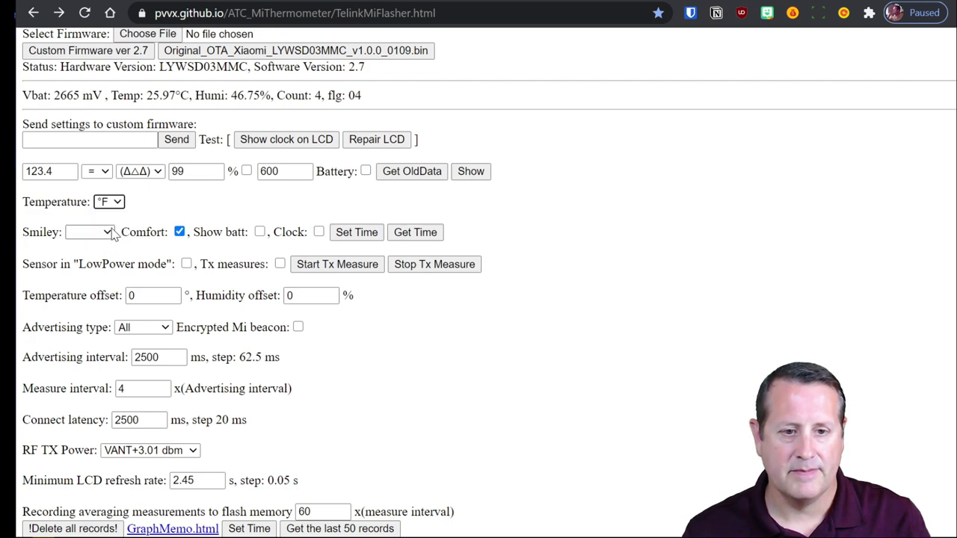
pyautogui.click(109, 234)
pyautogui.click(109, 234)
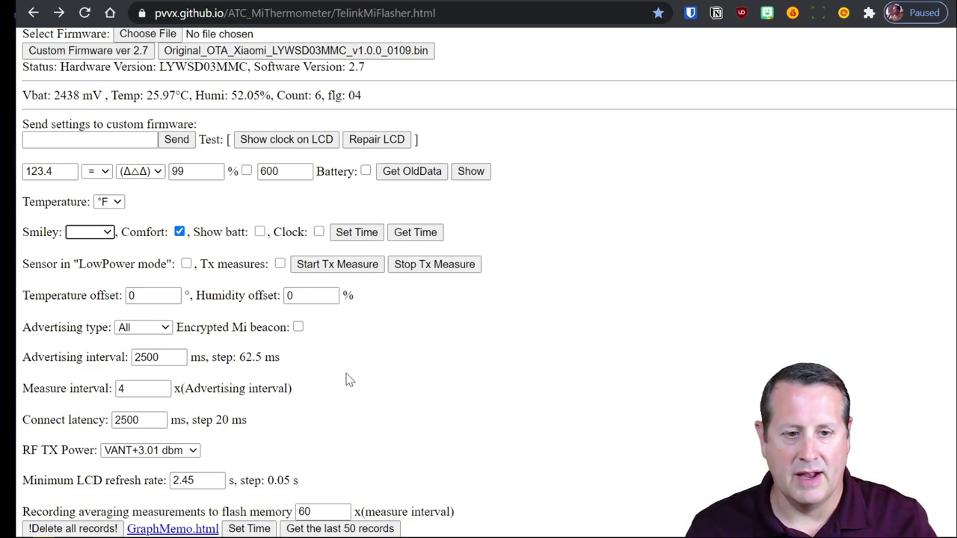
# Set the thermometer's advertising type to Mi.
pyautogui.click(170, 331)
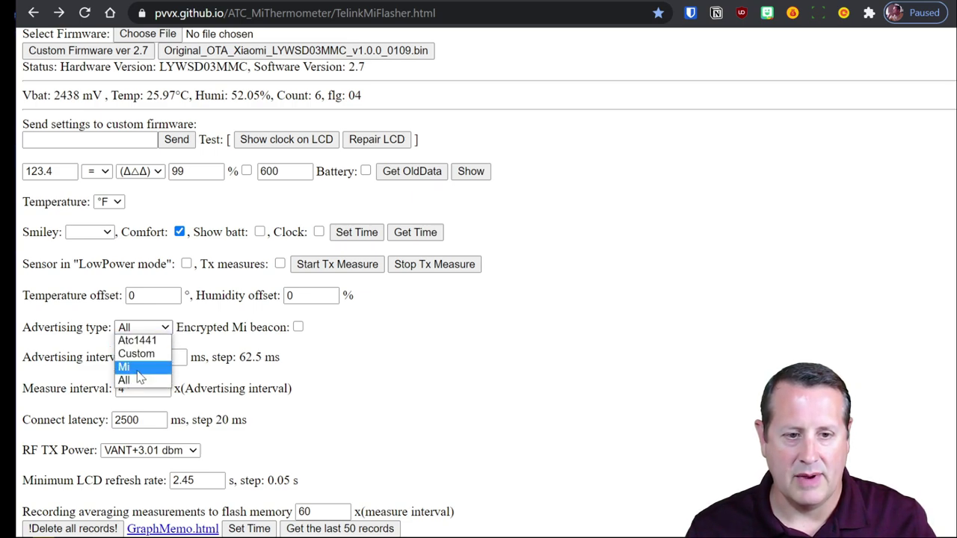
pyautogui.click(138, 371)
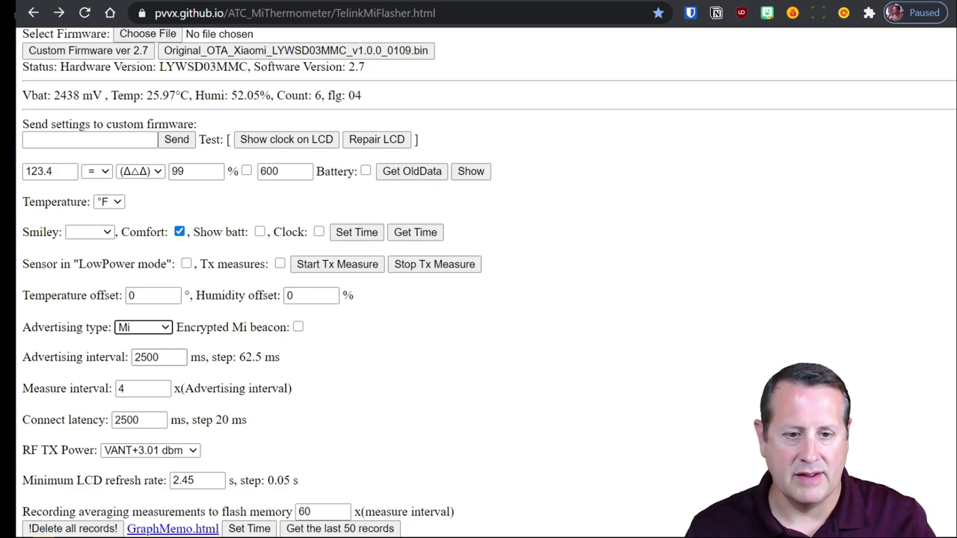
pyautogui.moveTo(167, 358)
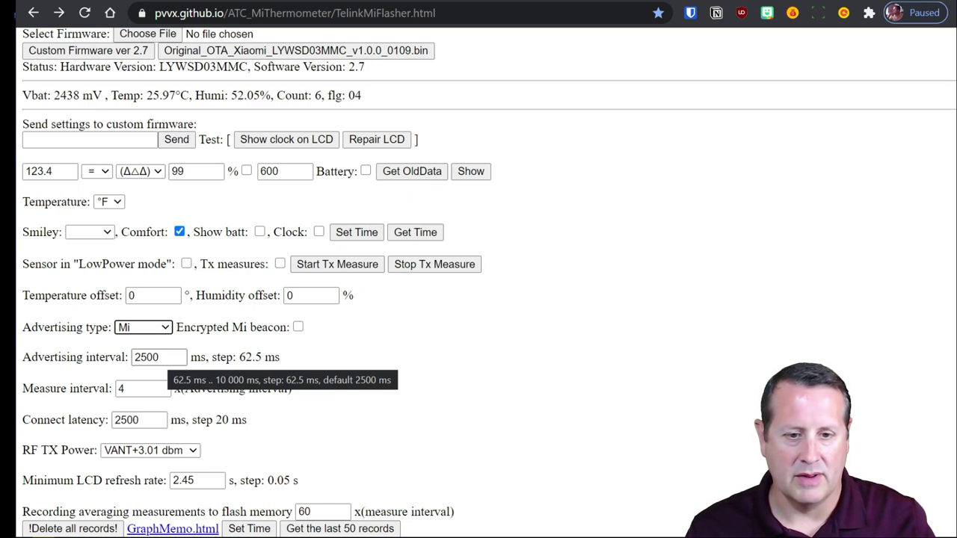
pyautogui.scroll(-1, 440, 391)
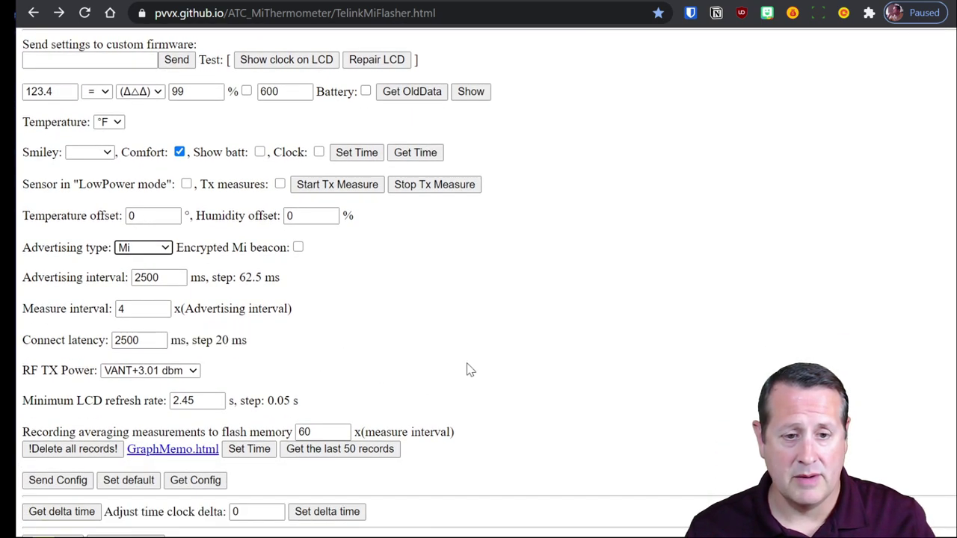
pyautogui.scroll(-1, 466, 367)
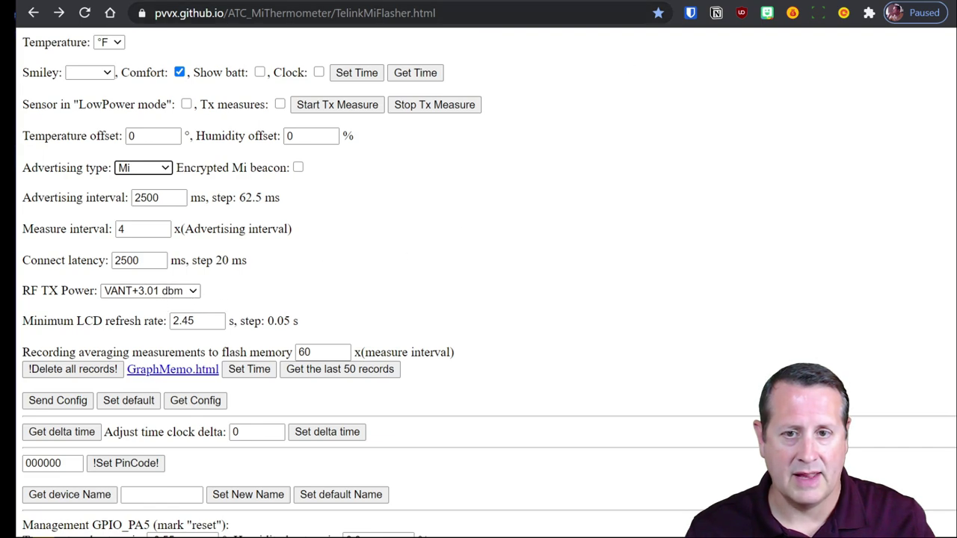
# Read the custom firmware's advertising and display settings in the atc1441/ATC_MiThermometer documentation on GitHub.
pyautogui.click(687, 4)
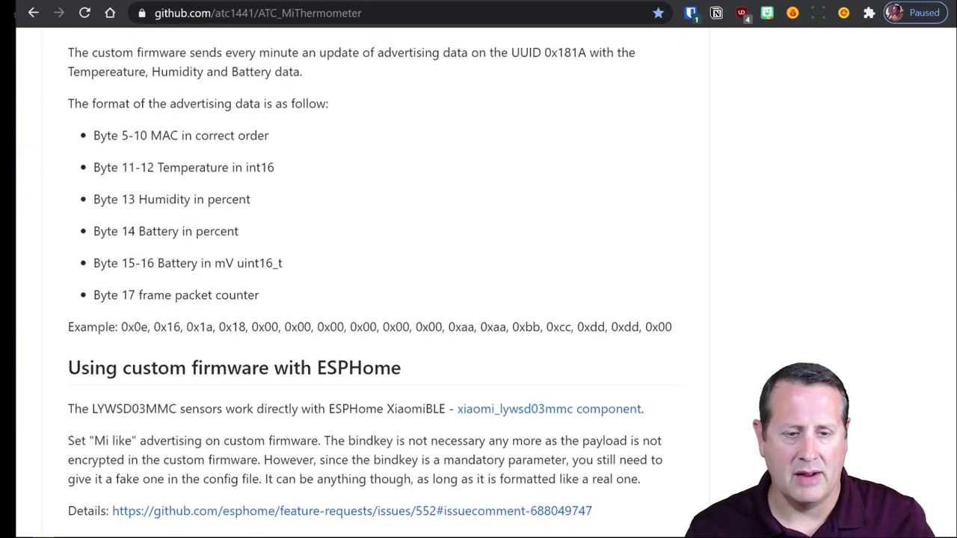
pyautogui.scroll(3, 434, 188)
pyautogui.scroll(13, 296, 417)
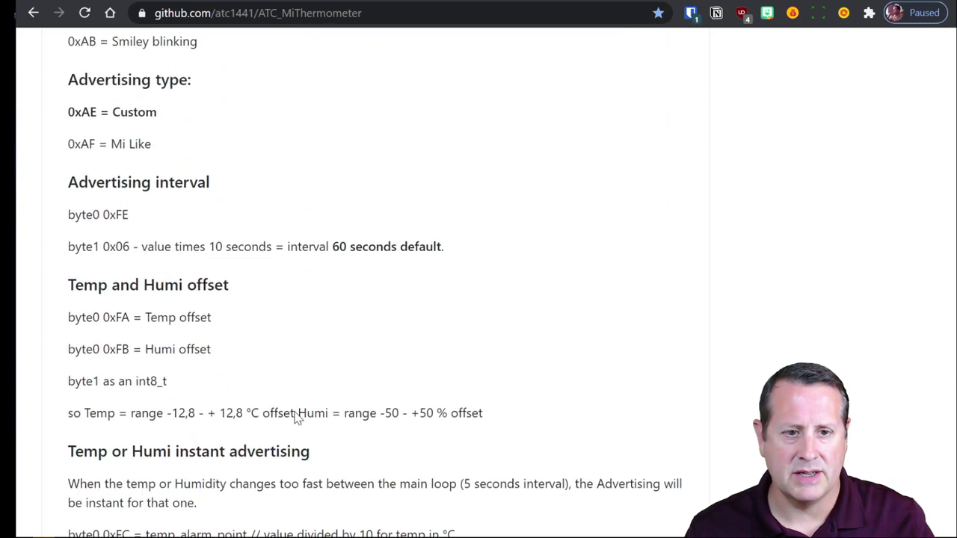
pyautogui.scroll(7, 296, 417)
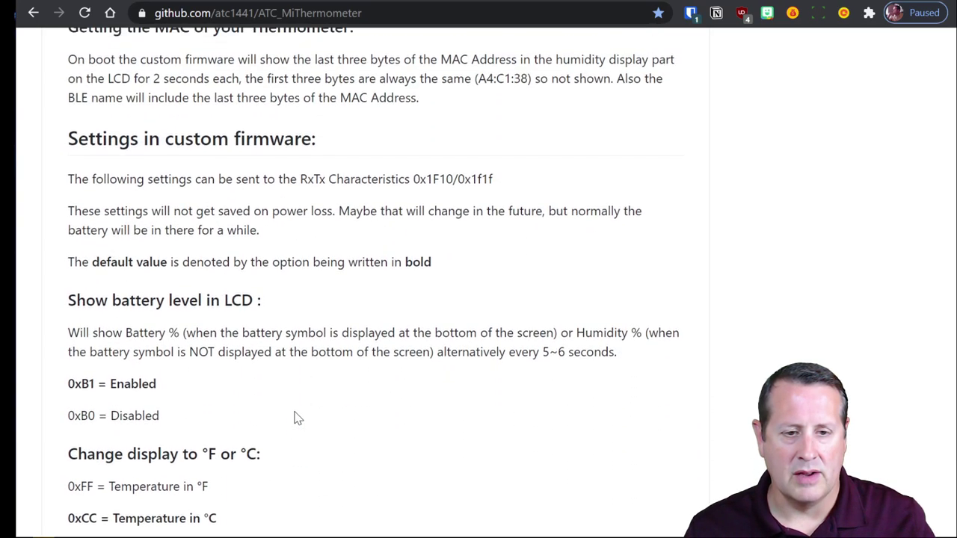
pyautogui.scroll(-5, 295, 417)
pyautogui.scroll(-7, 365, 277)
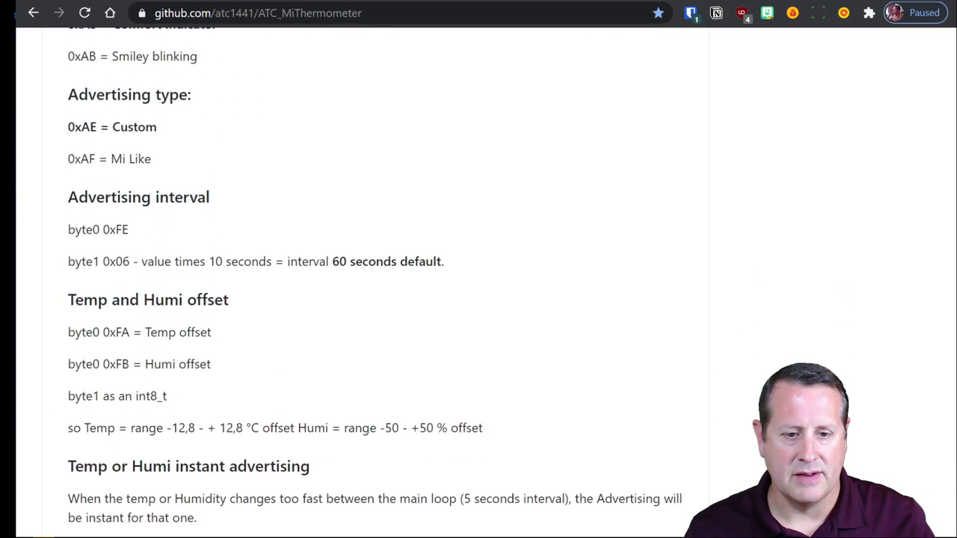
# Return to the flasher page, send the configuration to the thermometer and check the log.
pyautogui.hotkey('ctrl', 'Tab')
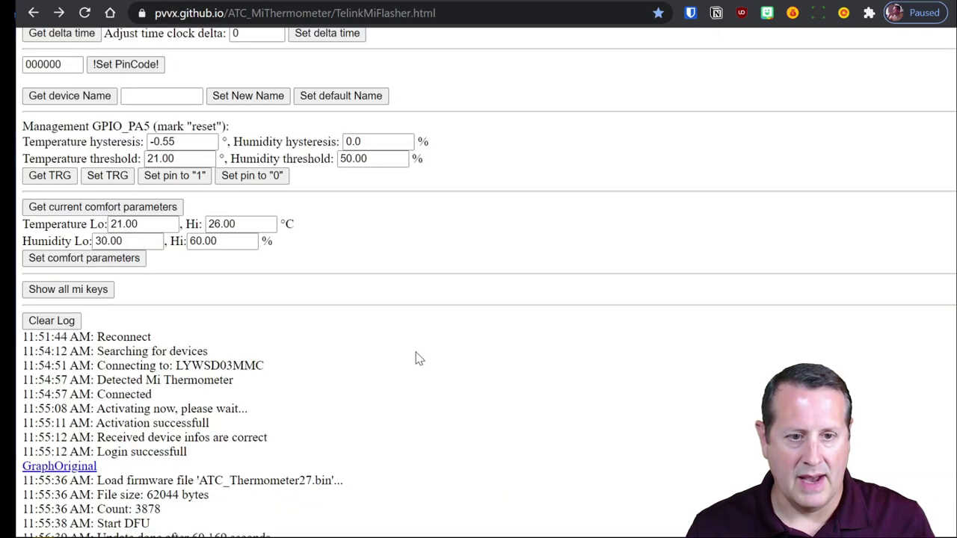
pyautogui.scroll(2, 418, 359)
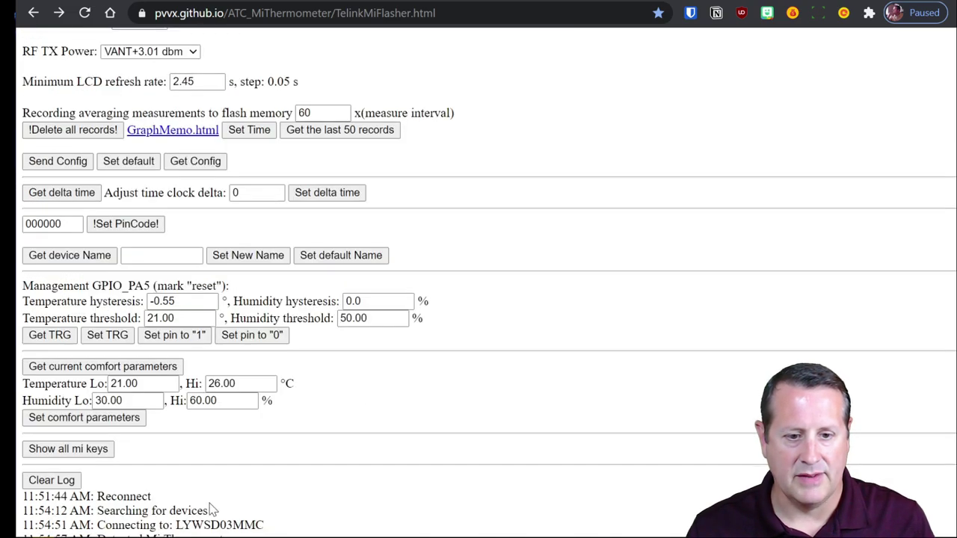
pyautogui.scroll(-4, 211, 508)
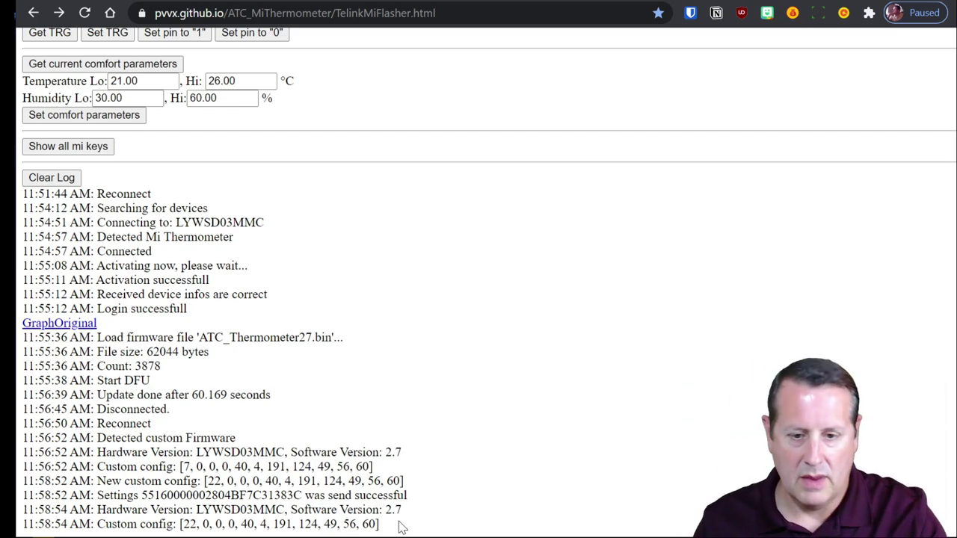
pyautogui.scroll(3, 369, 352)
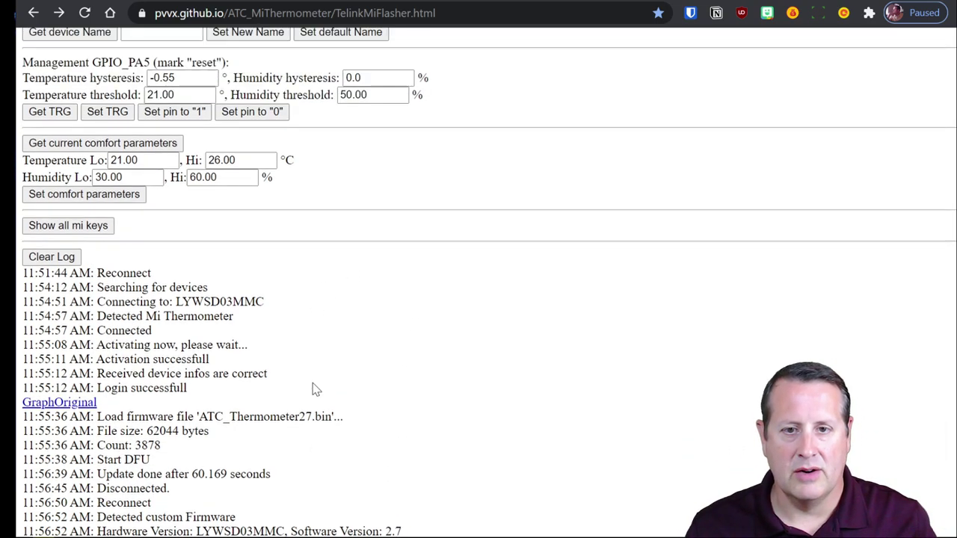
pyautogui.scroll(2, 312, 383)
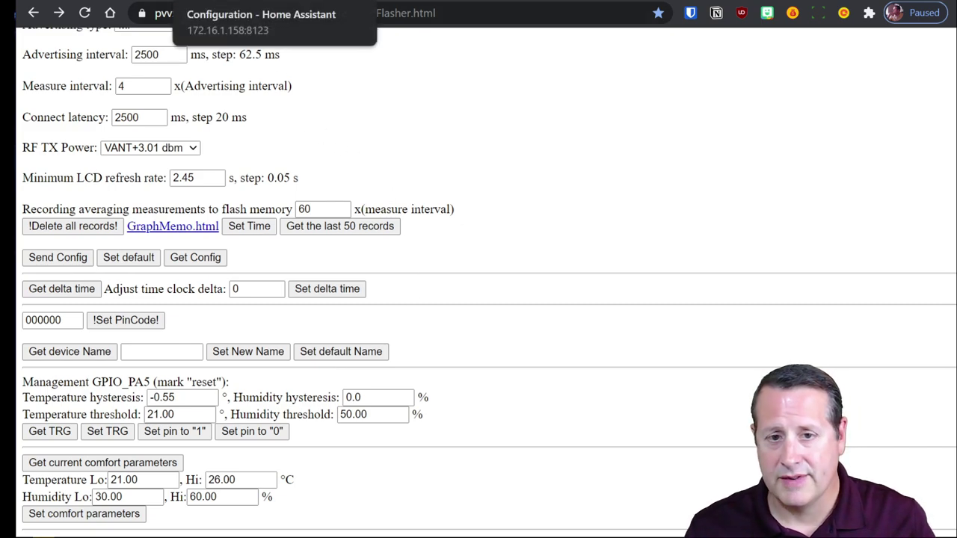
# Switch to Home Assistant and open the web interface of the ESPHome add-on.
pyautogui.click(224, 2)
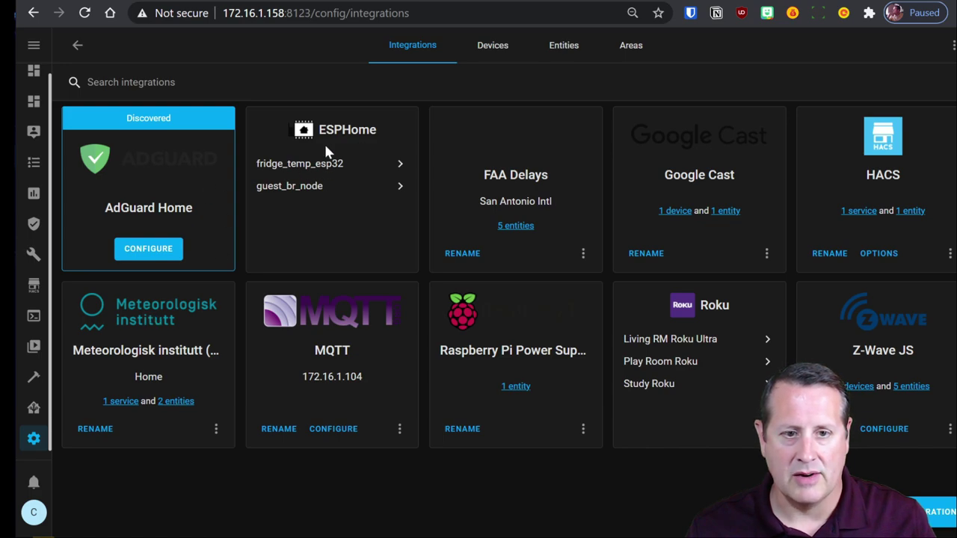
pyautogui.click(32, 409)
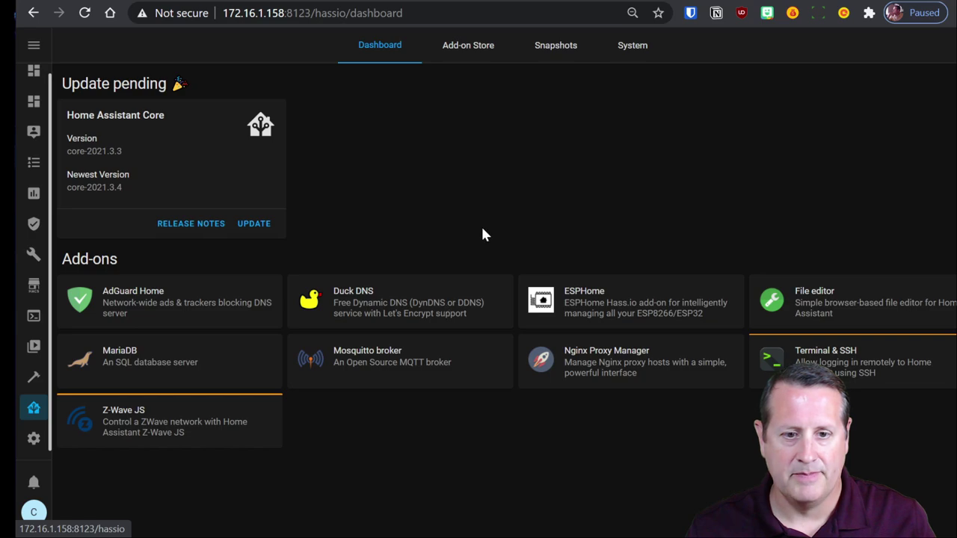
pyautogui.click(630, 305)
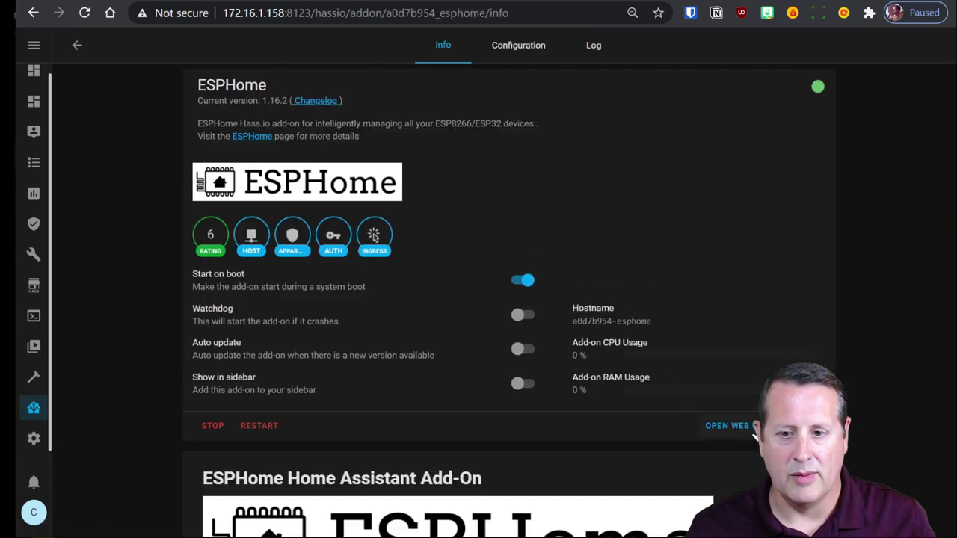
pyautogui.click(740, 431)
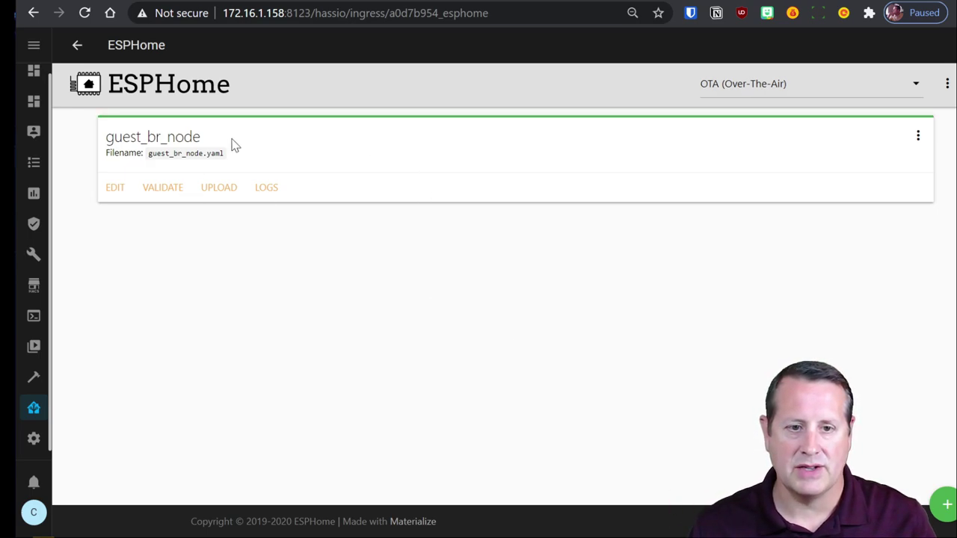
# Open guest_br_node.yaml for editing and check ESPHome's LYWSD03MMC documentation for the "Mi Like" advertisement against the flasher's advertising settings.
pyautogui.click(116, 187)
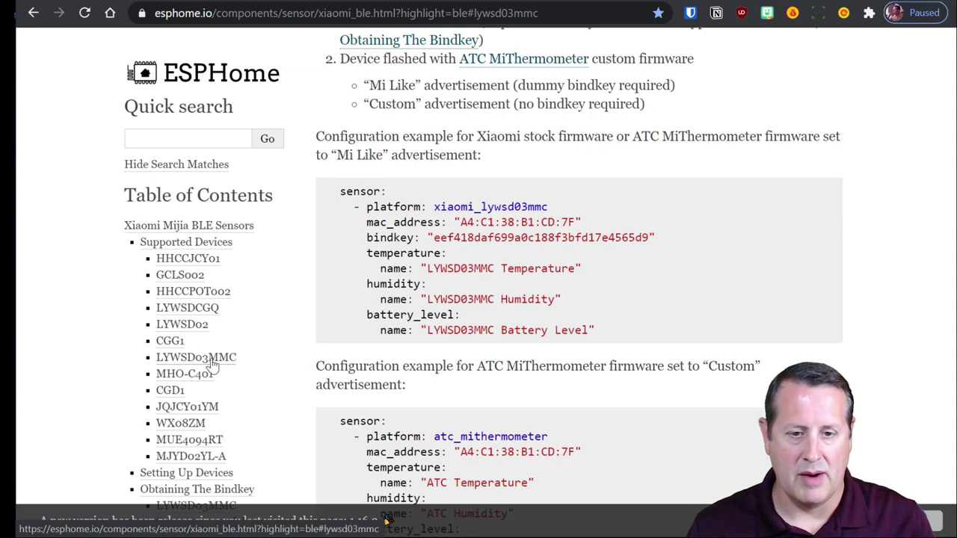
pyautogui.scroll(2, 461, 363)
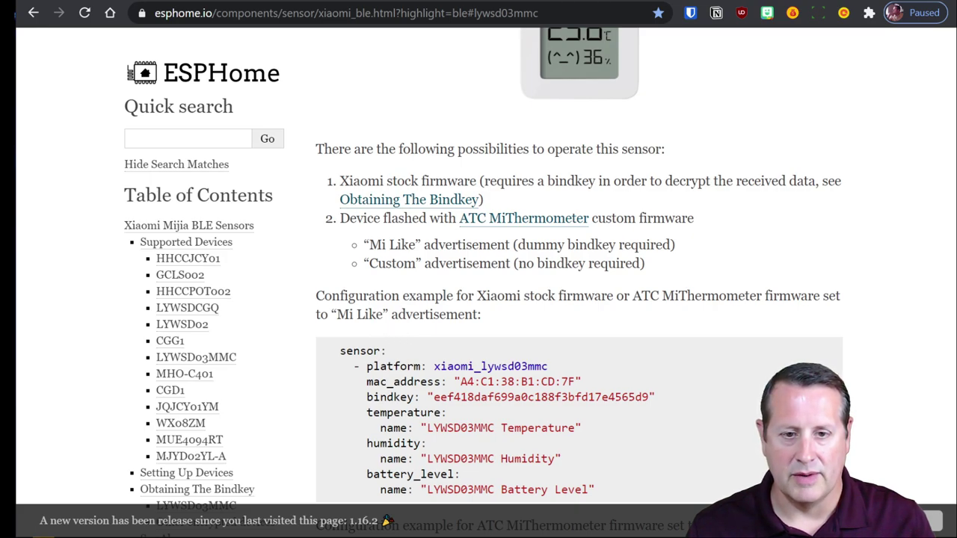
pyautogui.scroll(1, 355, 299)
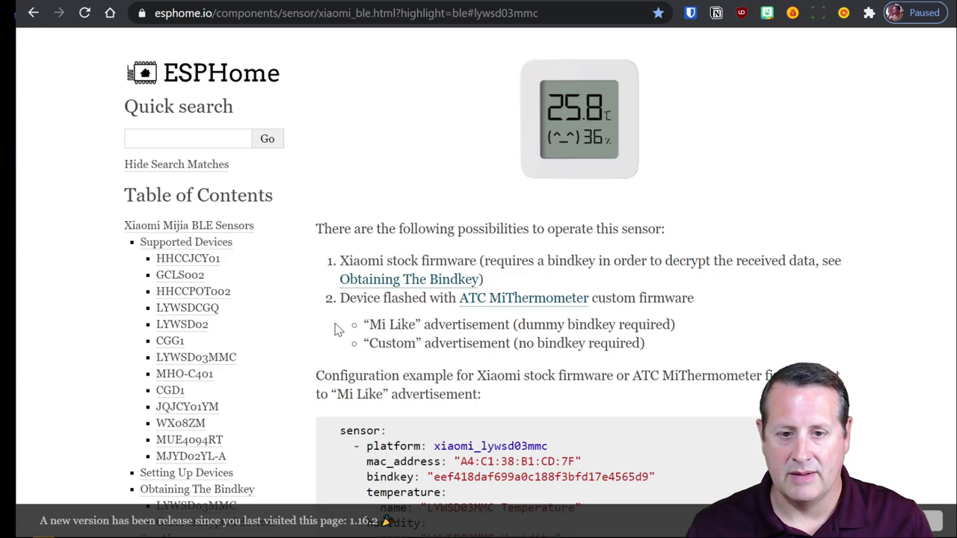
pyautogui.scroll(-1, 336, 330)
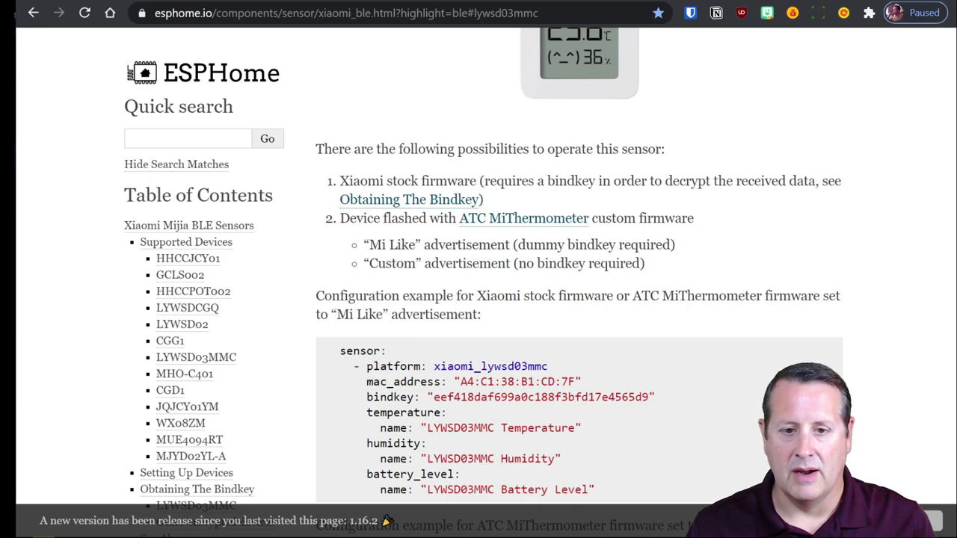
pyautogui.moveTo(368, 244); pyautogui.dragTo(415, 245)
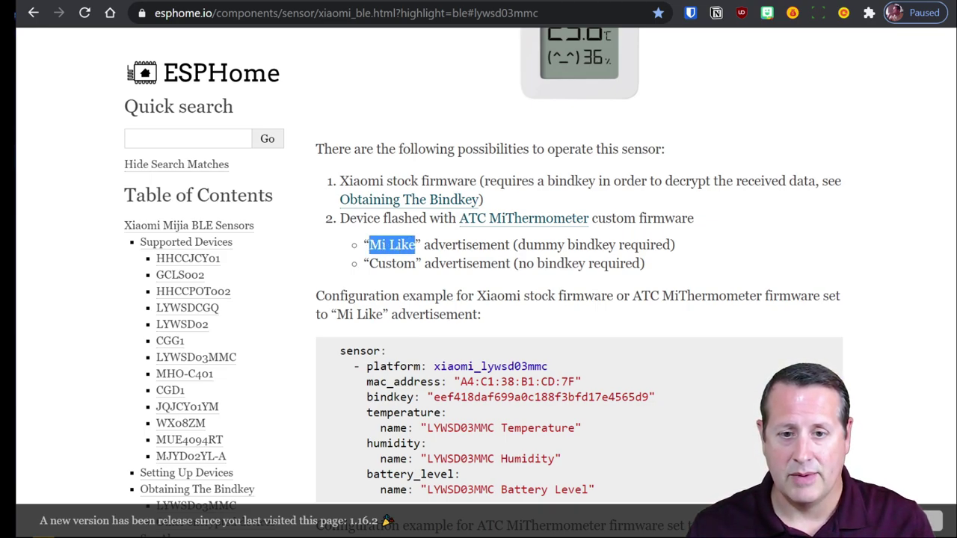
pyautogui.hotkey('ctrl', 'Tab')
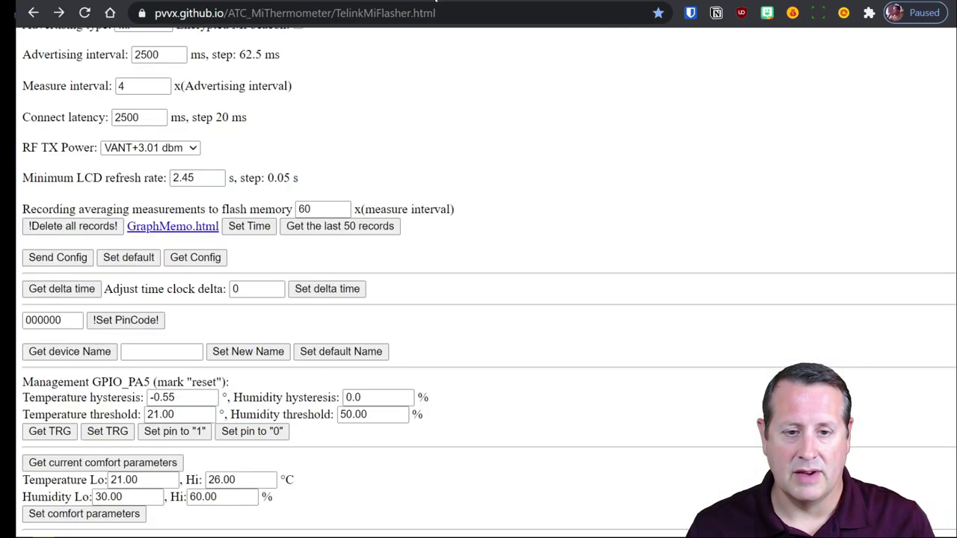
pyautogui.scroll(4, 188, 276)
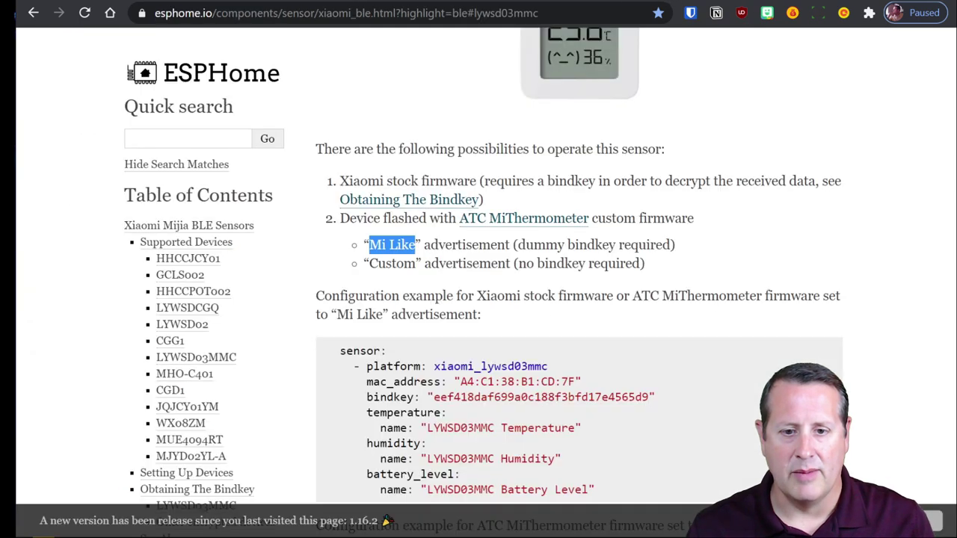
pyautogui.scroll(-1, 386, 521)
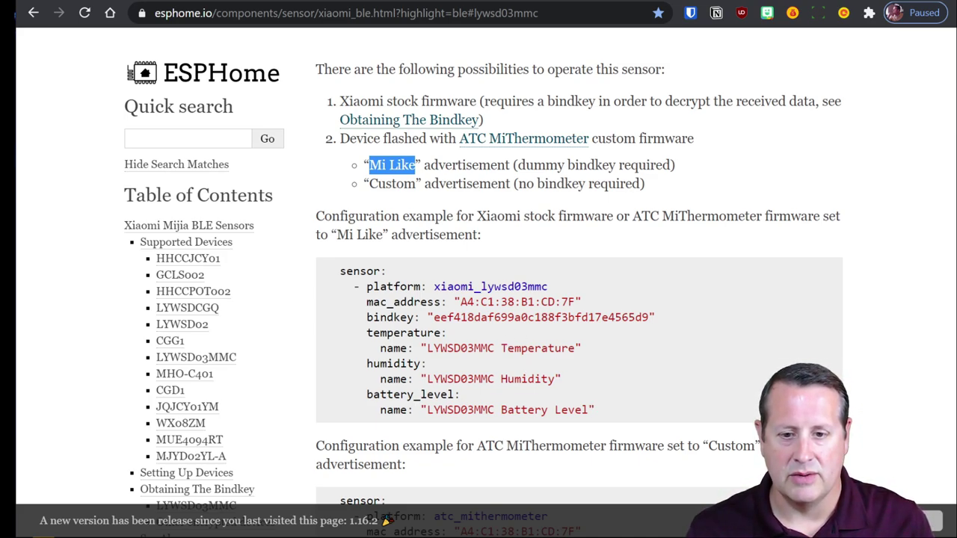
# Copy the documentation's "Mi Like" xiaomi_lywsd03mmc sensor example, including its bindkey, and paste it below ota: in guest_br_node.yaml.
pyautogui.moveTo(597, 411); pyautogui.dragTo(339, 271)
pyautogui.hotkey('ctrl', 'c')
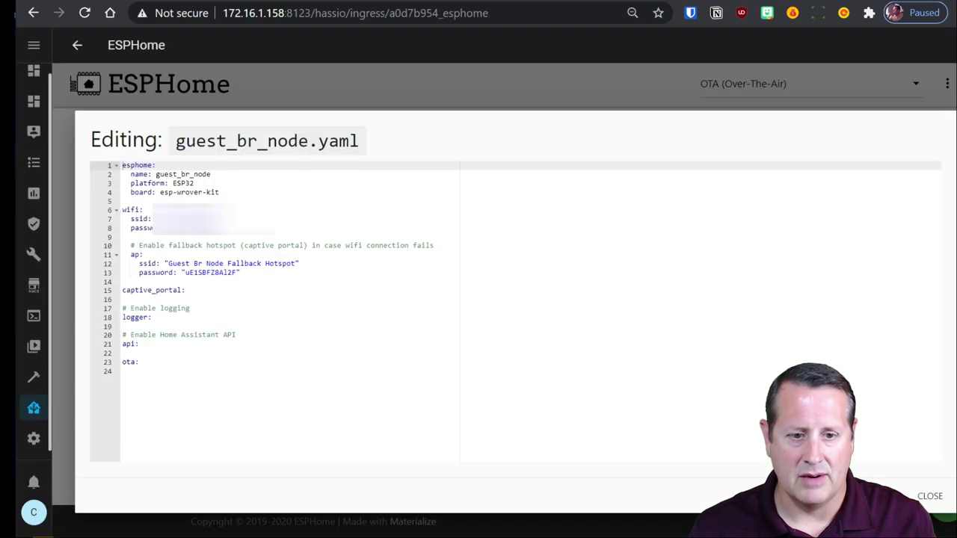
pyautogui.press('Return')
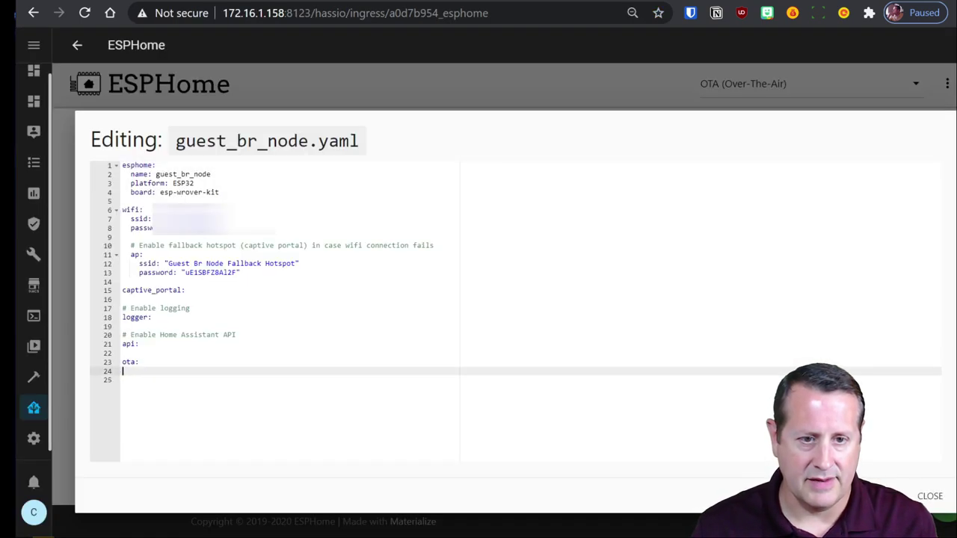
pyautogui.hotkey('ctrl', 'v')
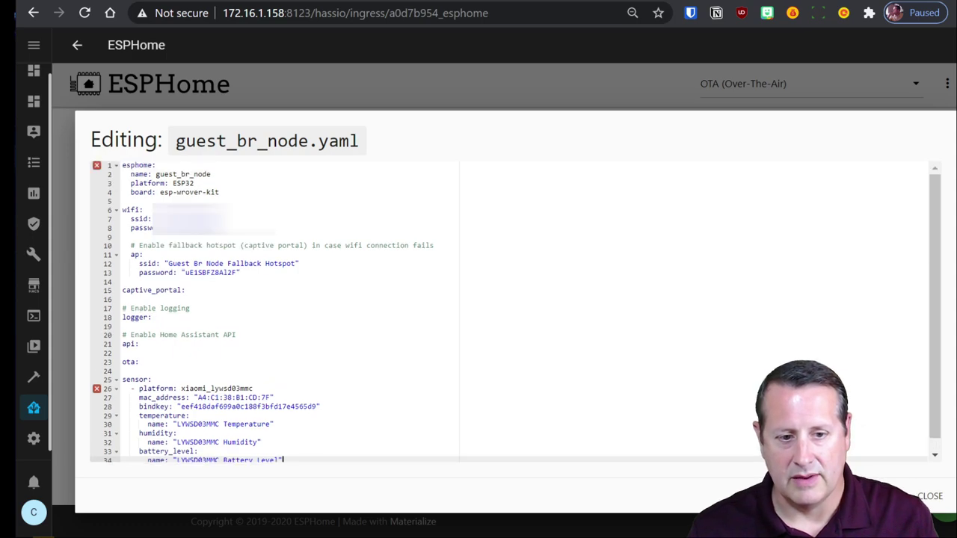
pyautogui.moveTo(99, 390)
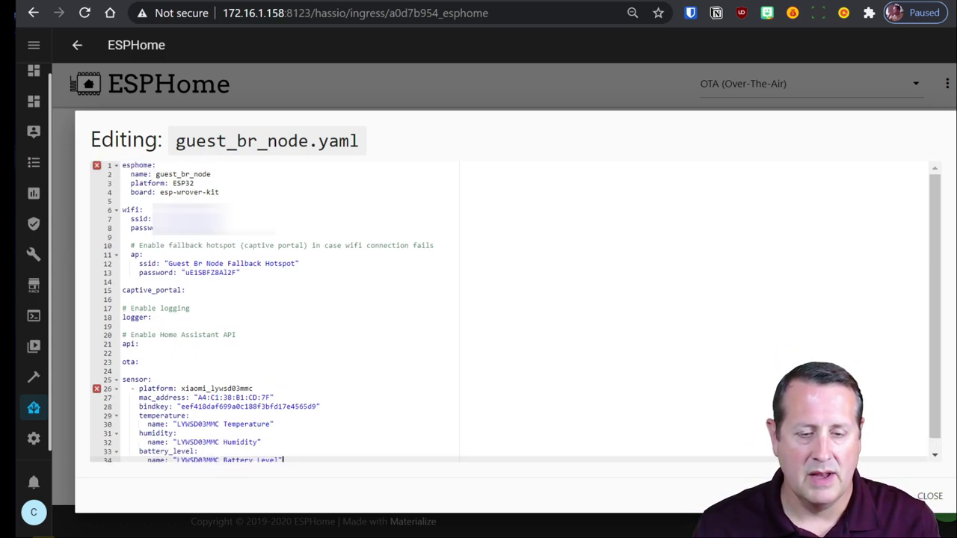
# Add an esp32_ble_tracker: entry between the board setting and the wifi section of guest_br_node.yaml.
pyautogui.scroll(-1, 515, 312)
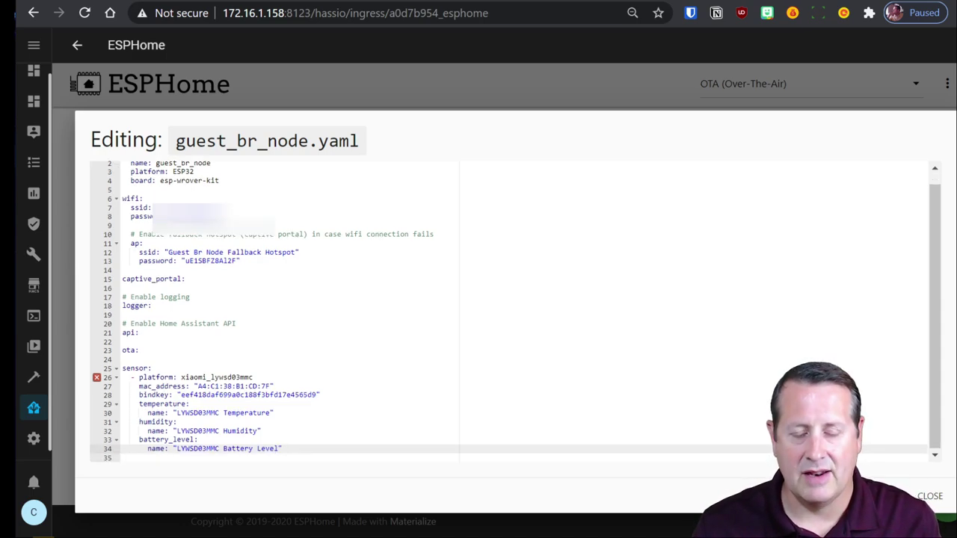
pyautogui.scroll(1, 515, 312)
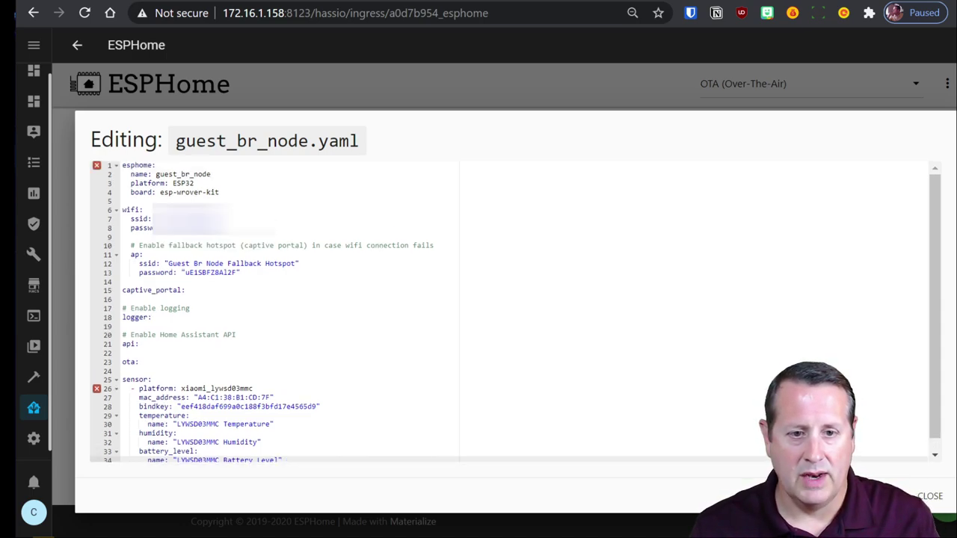
pyautogui.click(221, 192)
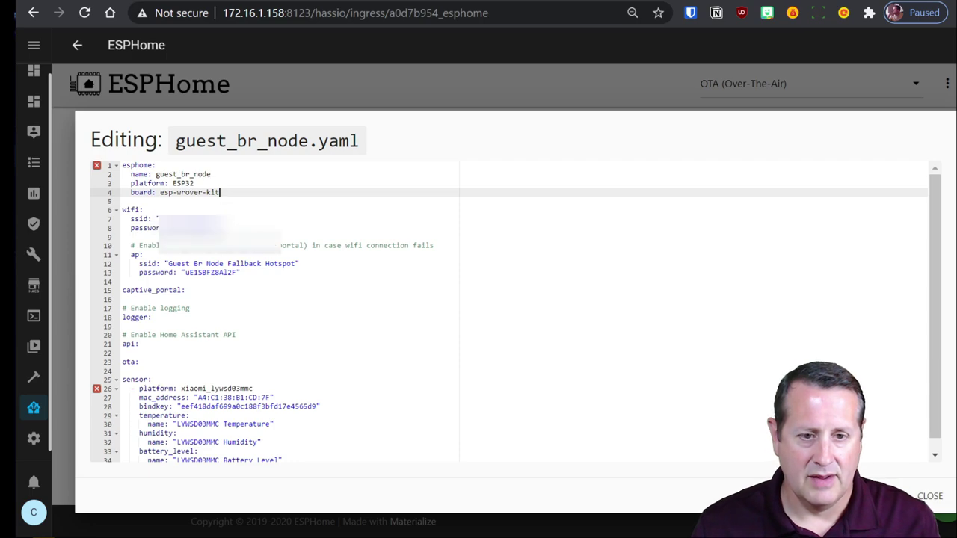
pyautogui.press('Return')
pyautogui.press('Return')
pyautogui.write('esp')
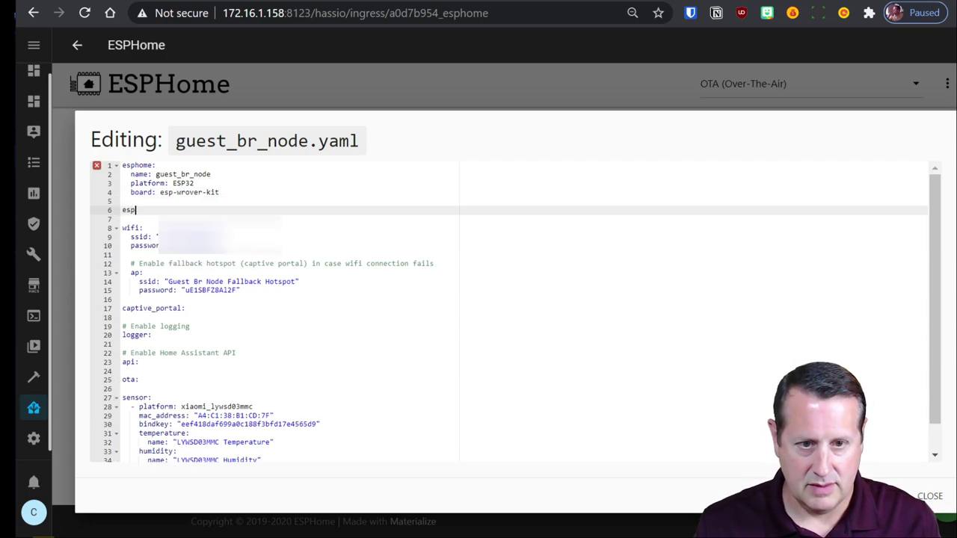
pyautogui.scroll(-3, 103, 167)
pyautogui.scroll(3, 102, 168)
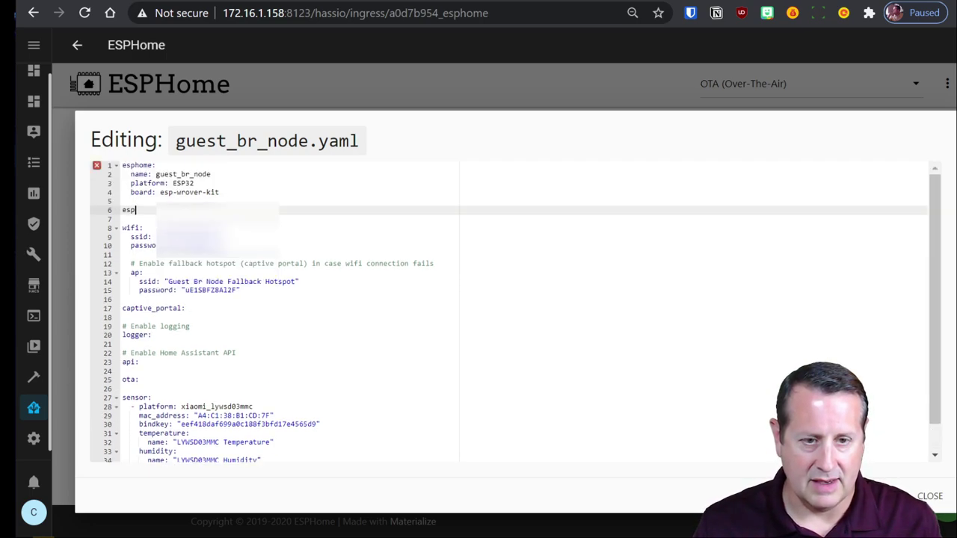
pyautogui.moveTo(98, 165)
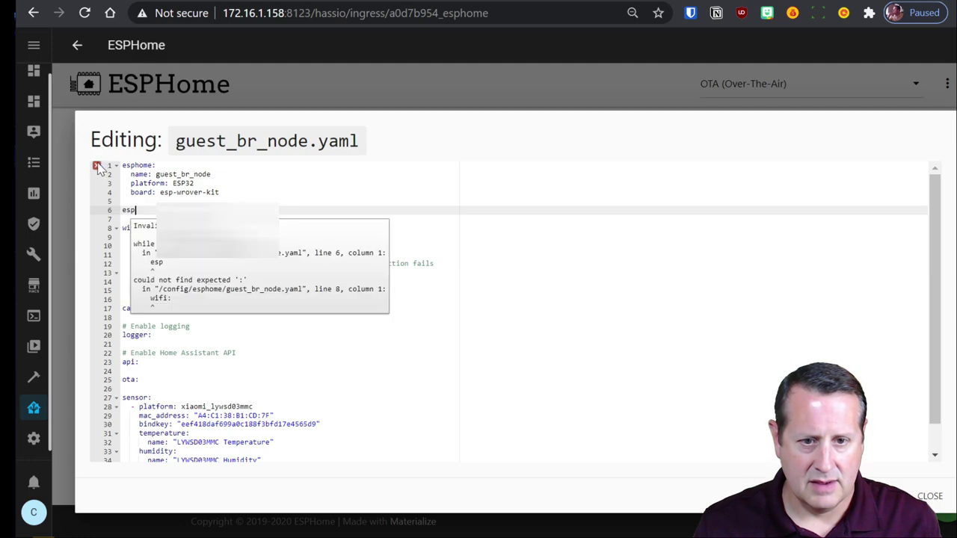
pyautogui.scroll(-3, 98, 166)
pyautogui.scroll(3, 99, 166)
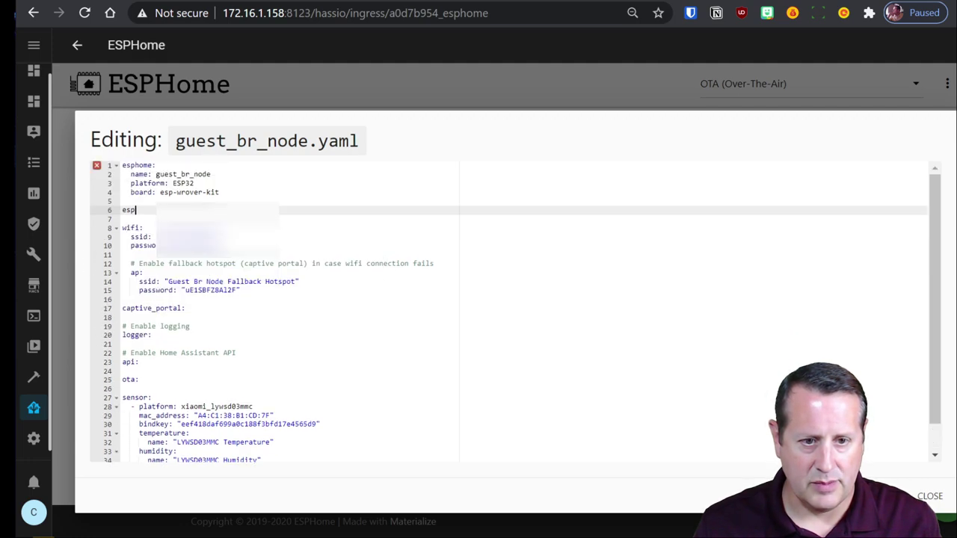
pyautogui.press('BackSpace')
pyautogui.write('32')
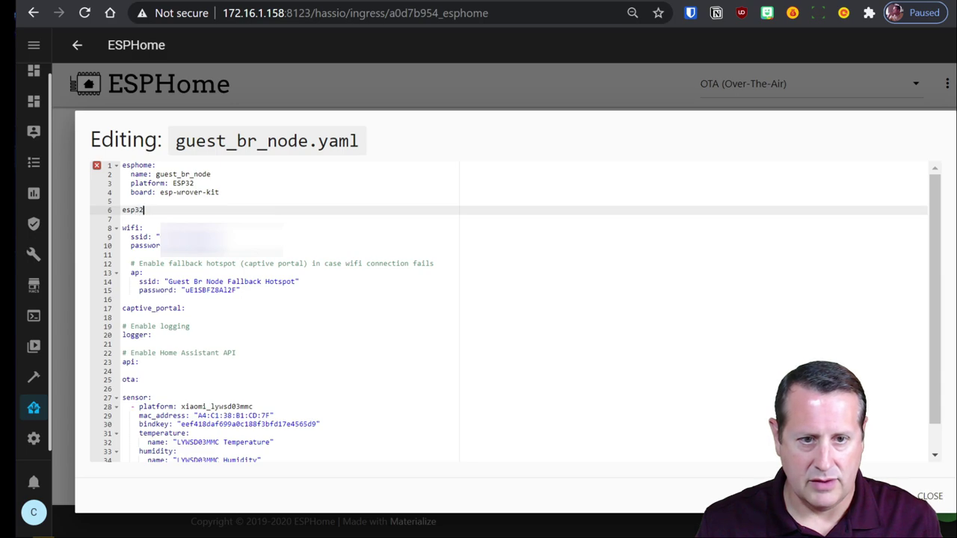
pyautogui.write('_ble_tracker:')
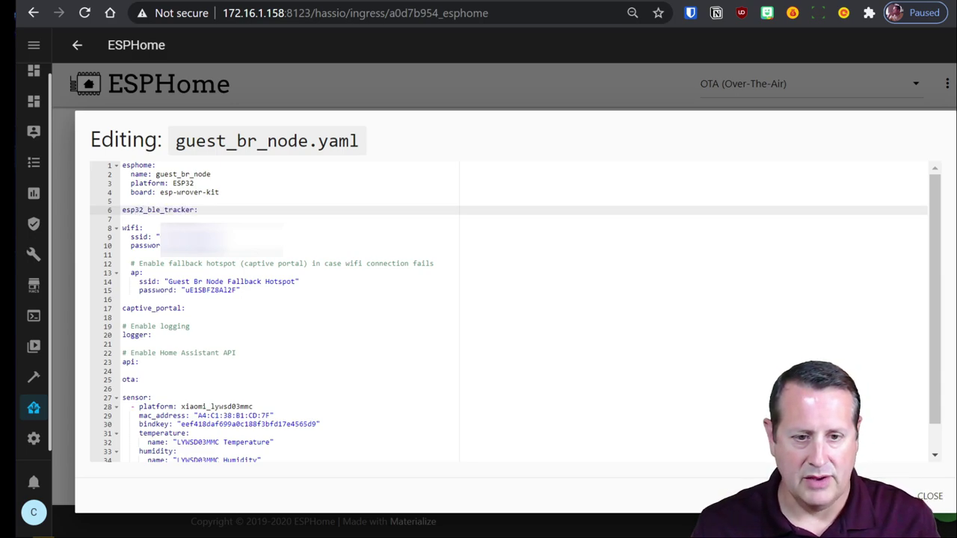
# Rename the temperature sensor in the pasted block as "Guest BR Temperature".
pyautogui.scroll(-3, 509, 311)
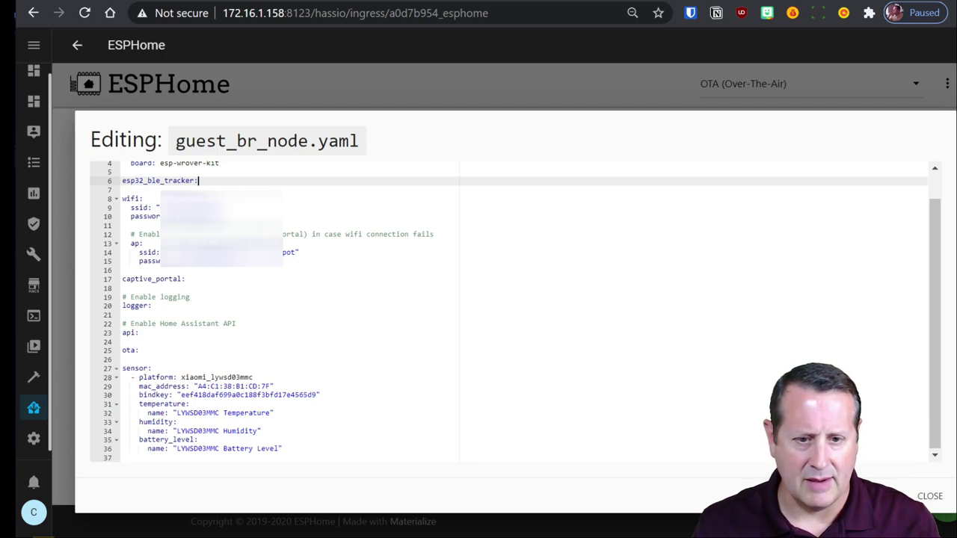
pyautogui.click(219, 413)
pyautogui.press('BackSpace')
pyautogui.press('BackSpace')
pyautogui.press('BackSpace')
pyautogui.press('BackSpace')
pyautogui.press('BackSpace')
pyautogui.press('BackSpace')
pyautogui.press('BackSpace')
pyautogui.press('BackSpace')
pyautogui.press('BackSpace')
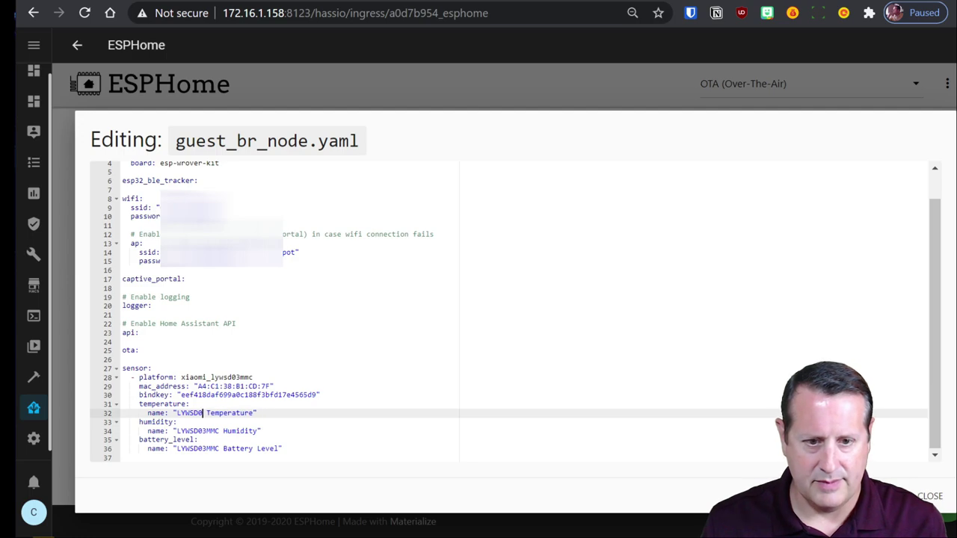
pyautogui.press('BackSpace')
pyautogui.write('Guest B')
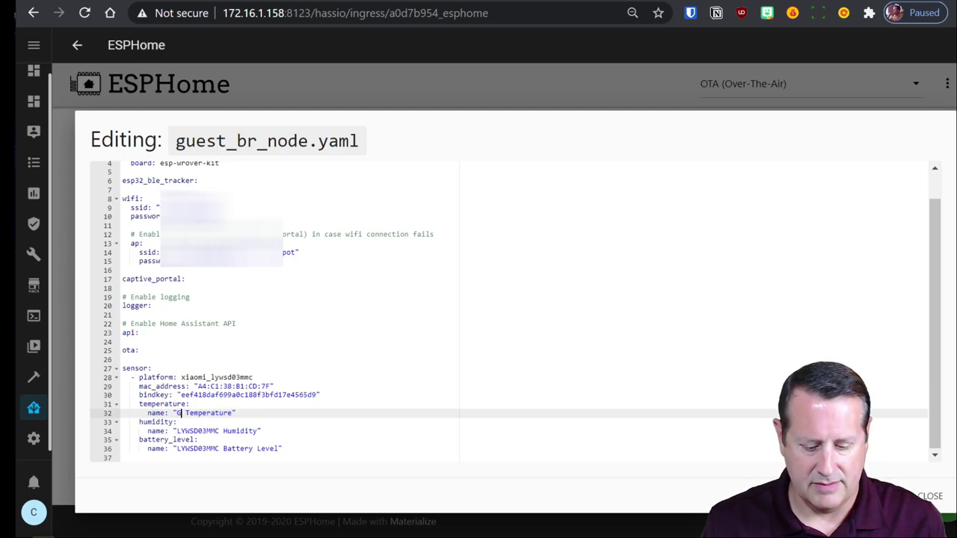
pyautogui.write('R')
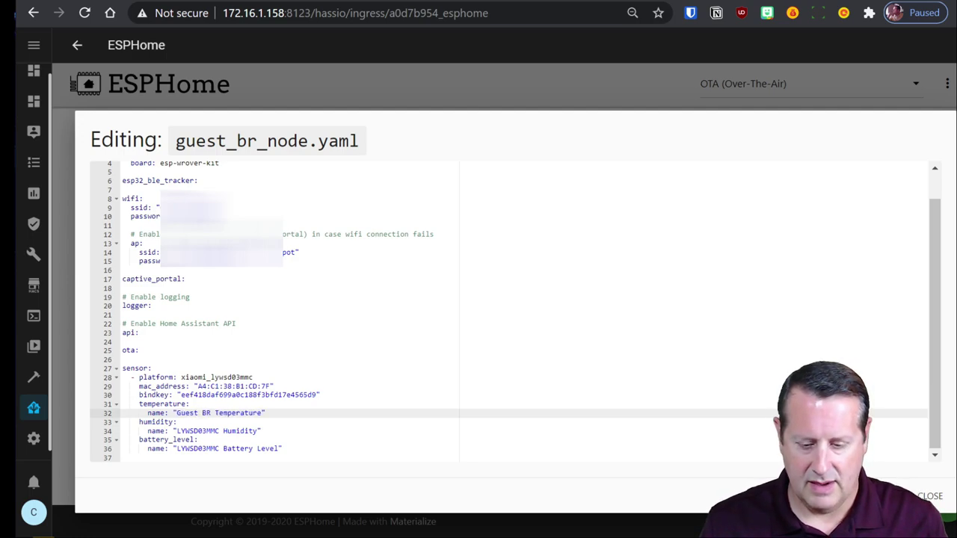
# Rename the humidity sensor as "Guest BR Humidity".
pyautogui.hotkey('ctrl', '+')
pyautogui.hotkey('ctrl', '+')
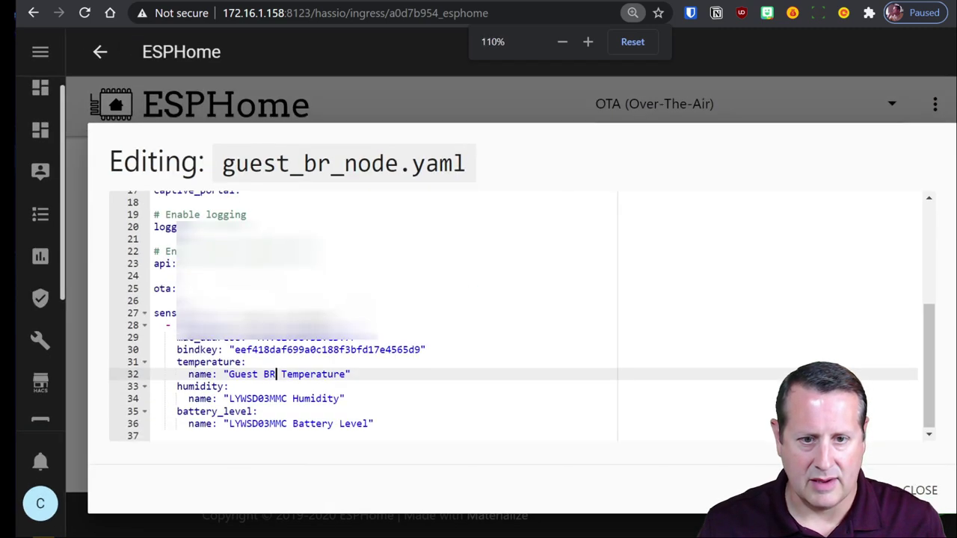
pyautogui.click(288, 398)
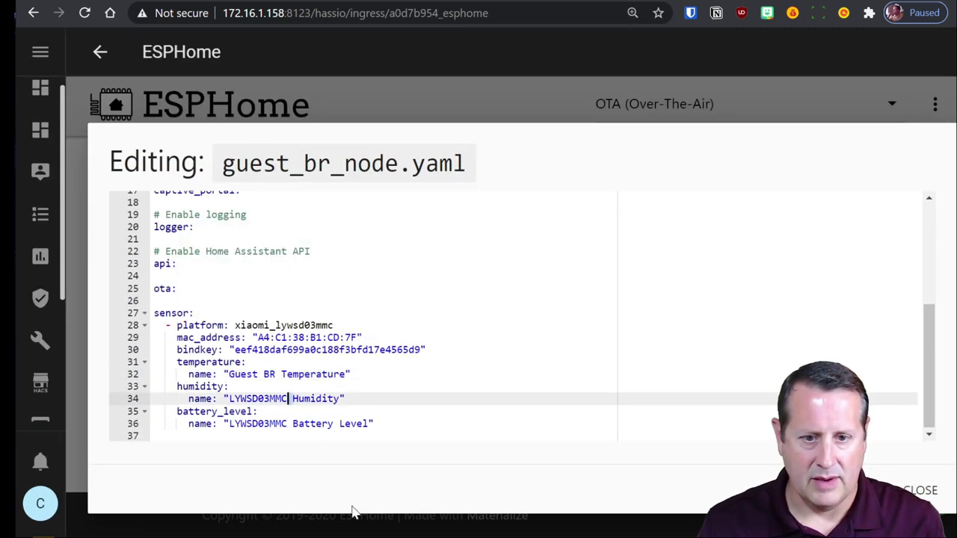
pyautogui.press('Delete')
pyautogui.press('BackSpace')
pyautogui.press('BackSpace')
pyautogui.press('BackSpace')
pyautogui.press('BackSpace')
pyautogui.press('BackSpace')
pyautogui.press('BackSpace')
pyautogui.press('BackSpace')
pyautogui.press('BackSpace')
pyautogui.press('BackSpace')
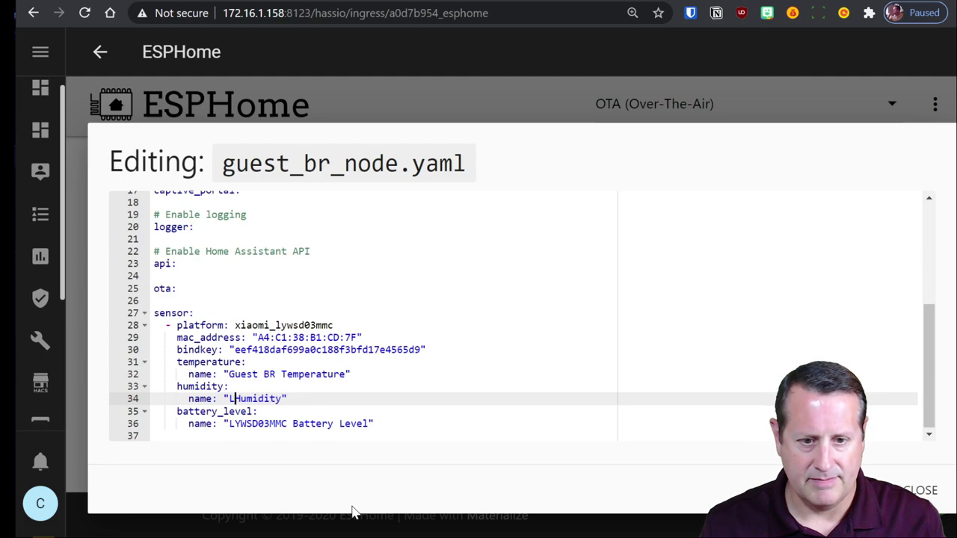
pyautogui.press('BackSpace')
pyautogui.write('Gues')
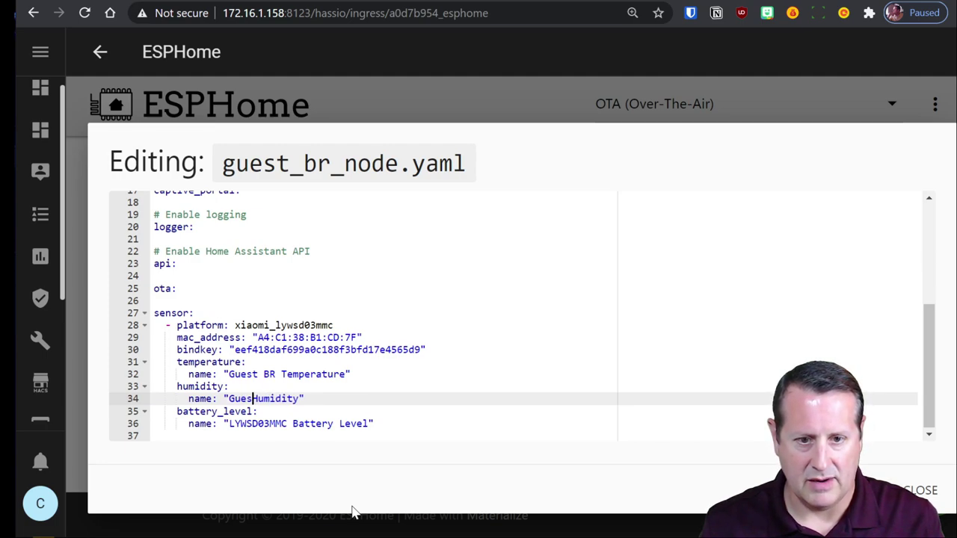
pyautogui.write('t BR')
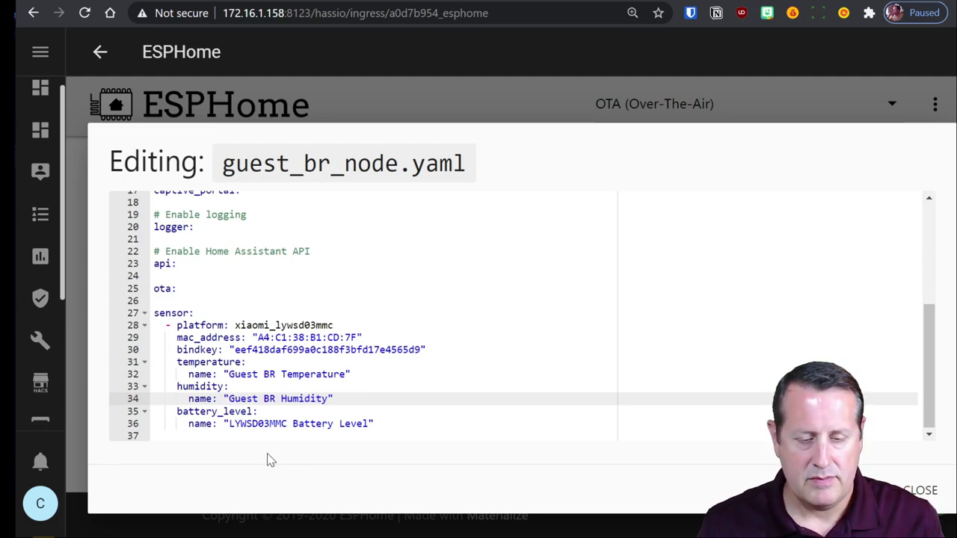
# Rename the battery level sensor as "Guest BR Battery Level".
pyautogui.press('Down')
pyautogui.press('Down')
pyautogui.press('Delete')
pyautogui.press('BackSpace')
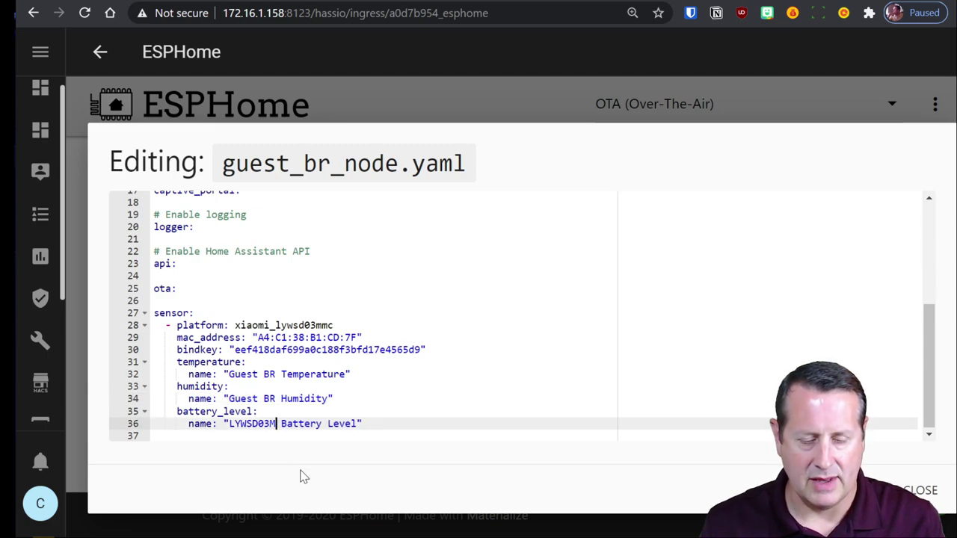
pyautogui.press('BackSpace')
pyautogui.press('BackSpace')
pyautogui.press('BackSpace')
pyautogui.press('BackSpace')
pyautogui.press('BackSpace')
pyautogui.press('BackSpace')
pyautogui.press('BackSpace')
pyautogui.press('BackSpace')
pyautogui.write('Guest BR')
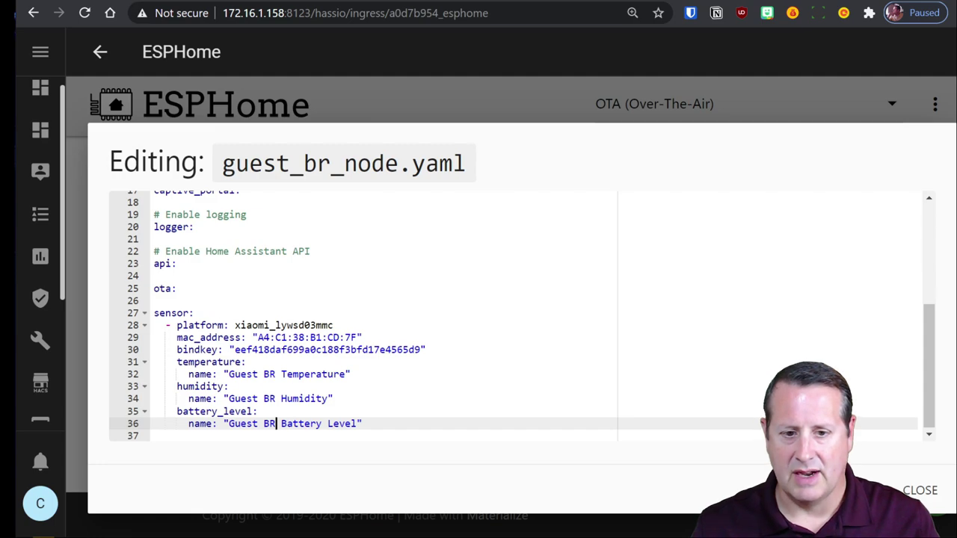
# Save guest_br_node.yaml, compile and upload it to the node over the air, and check the log for the BLE tracker and sensors.
pyautogui.hotkey('ctrl', 's')
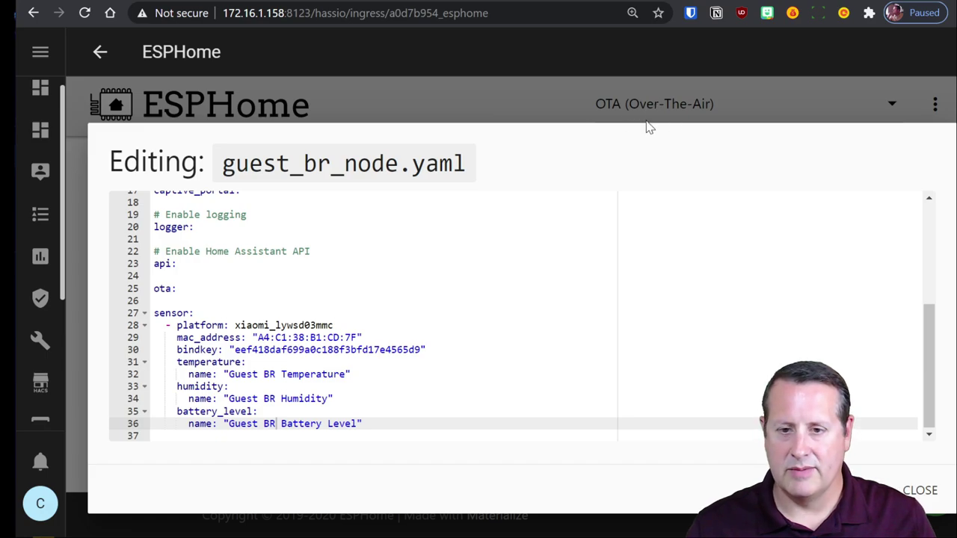
pyautogui.click(852, 490)
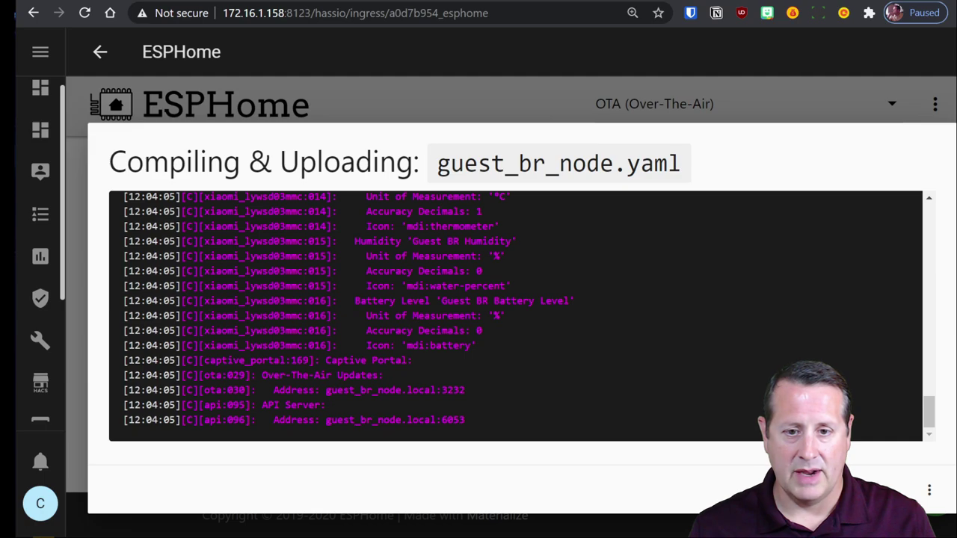
pyautogui.scroll(2, 516, 314)
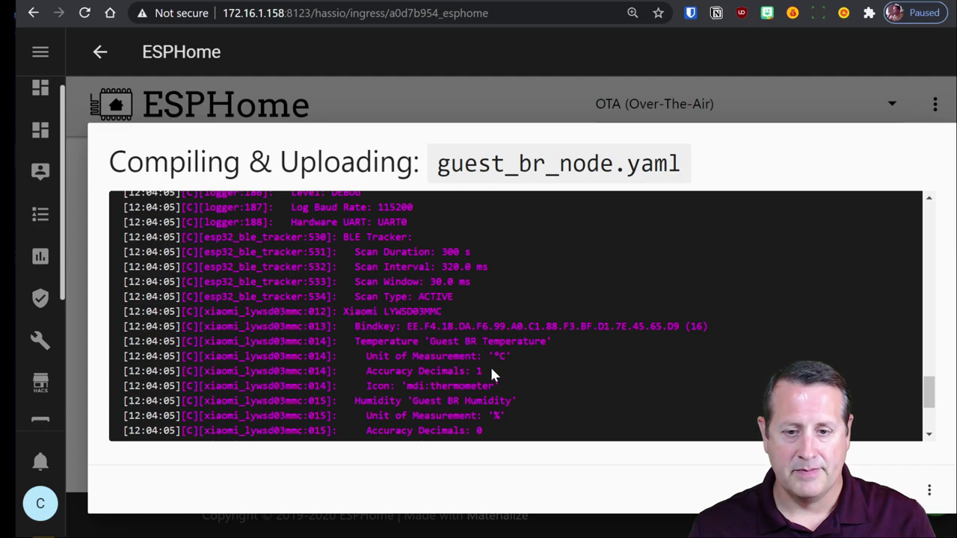
# Read the node's log for detected BLE devices, switch to the Telink Flasher page and reload it to drop the thermometer connection.
pyautogui.scroll(-1, 516, 314)
pyautogui.scroll(-2, 515, 314)
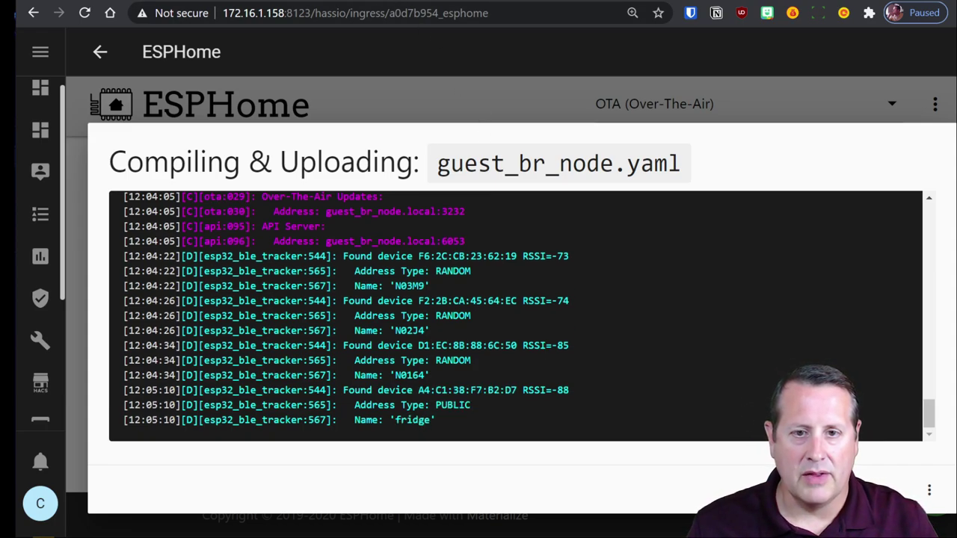
pyautogui.click(381, 3)
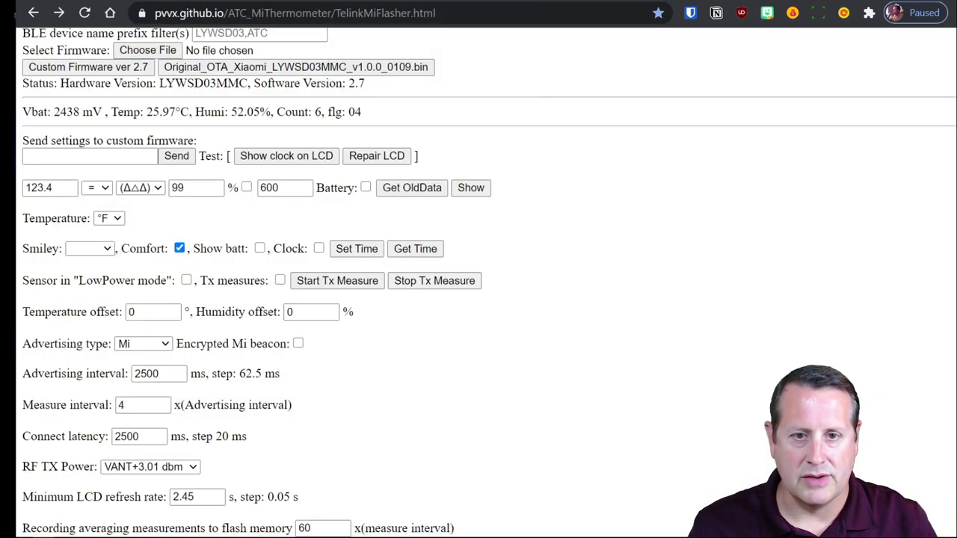
pyautogui.scroll(1, 376, 150)
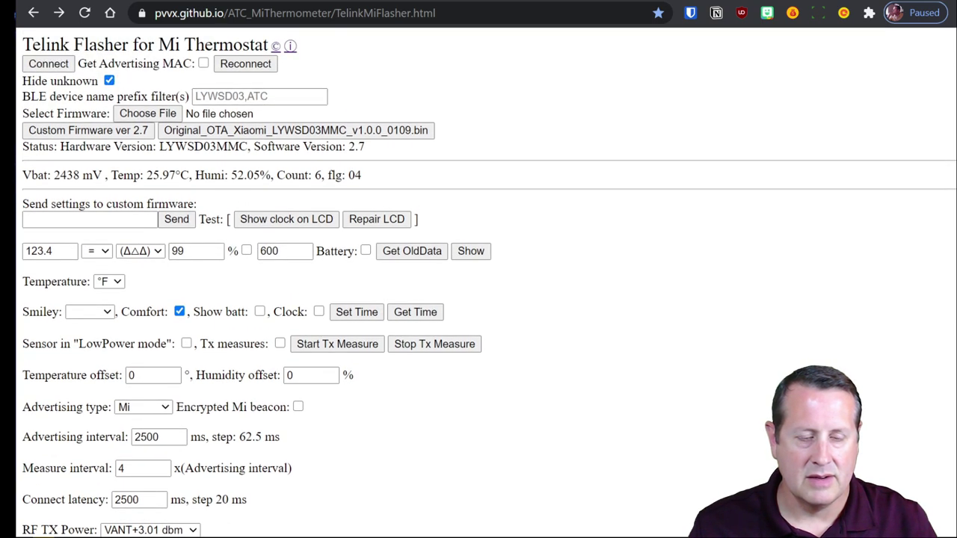
pyautogui.click(85, 13)
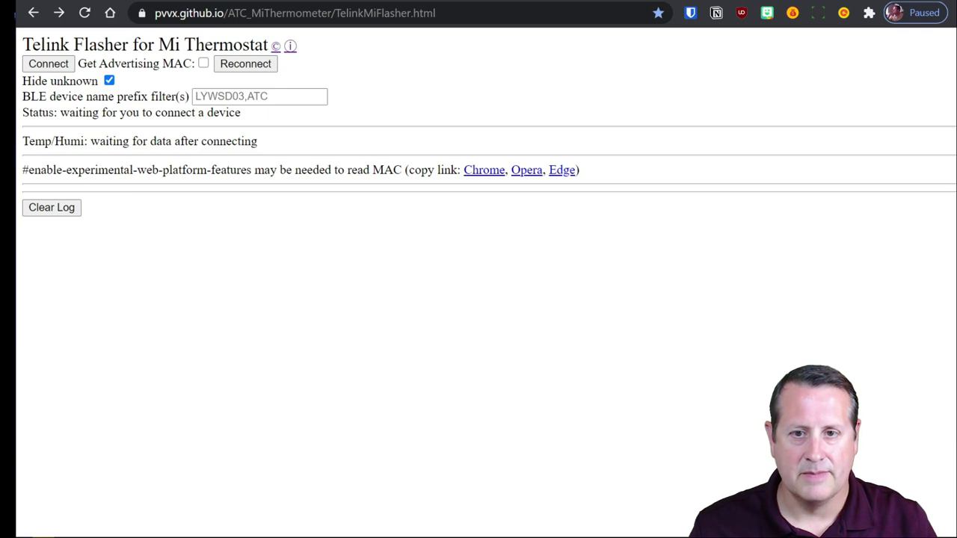
# Return to the guest_br_node log in ESPHome, check the ATC_F715FD device entry and close the log.
pyautogui.click(232, 2)
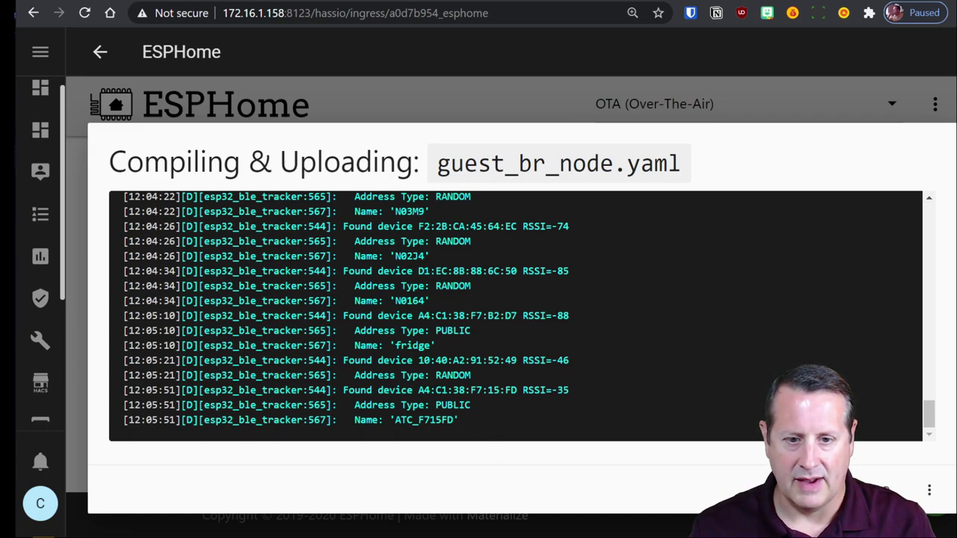
pyautogui.moveTo(343, 390); pyautogui.dragTo(481, 425)
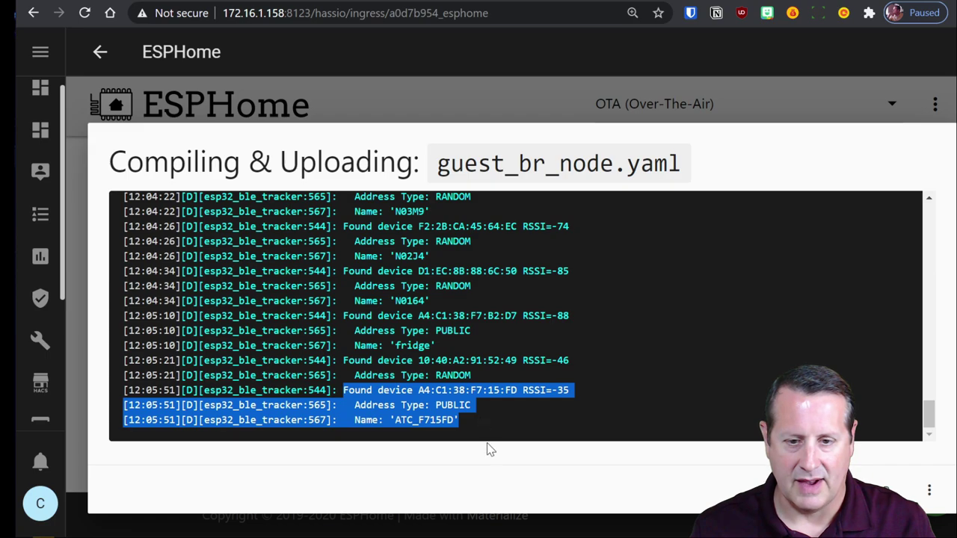
pyautogui.click(444, 420)
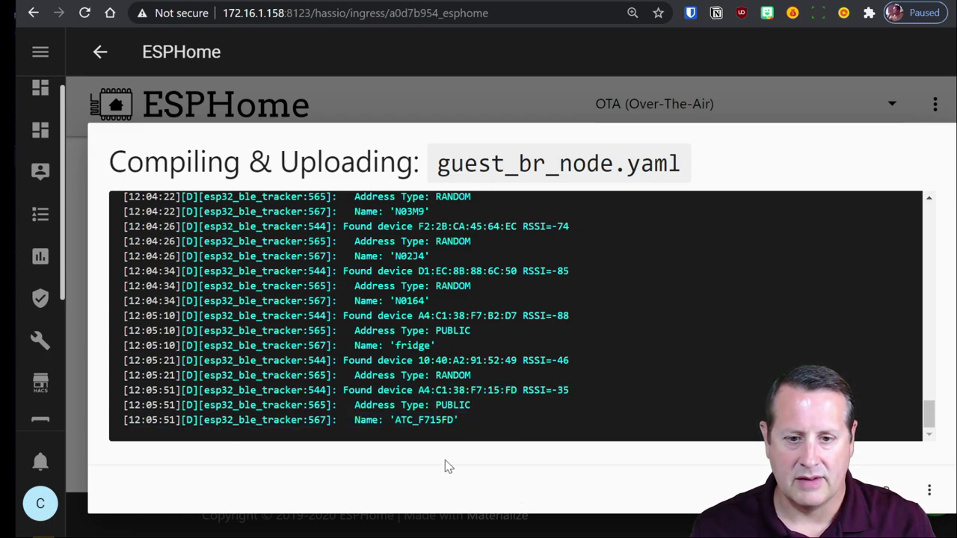
pyautogui.click(473, 523)
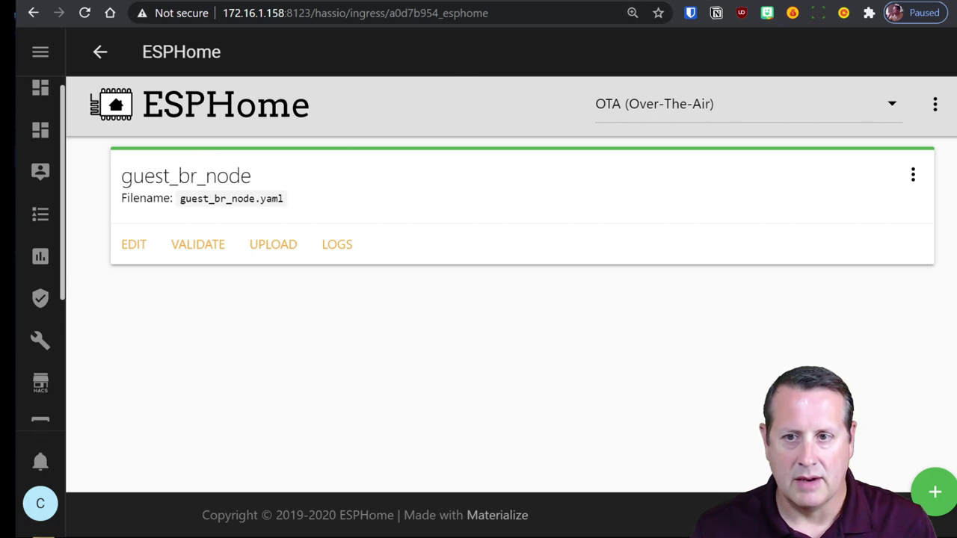
# Open Home Assistant at 172.16.1.158:8123 in a new tab and go to its integrations configuration.
pyautogui.hotkey('ctrl', 't')
pyautogui.write('172.16.1.158:8123')
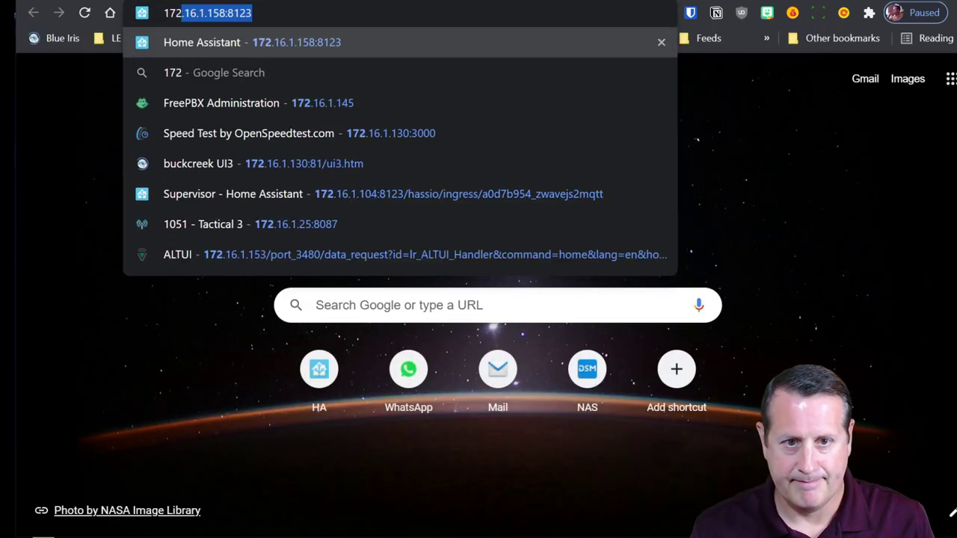
pyautogui.press('Return')
pyautogui.scroll(-3, 41, 416)
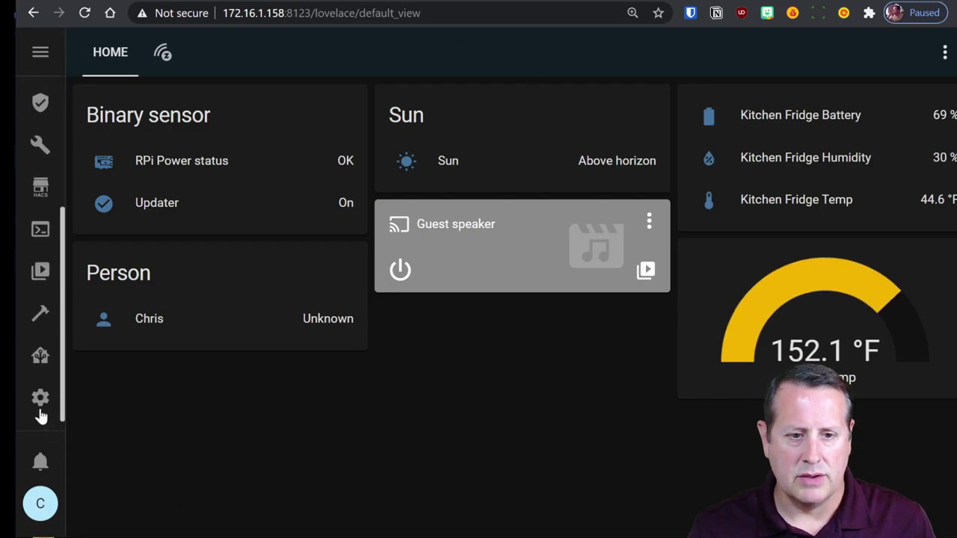
pyautogui.click(40, 400)
pyautogui.click(574, 220)
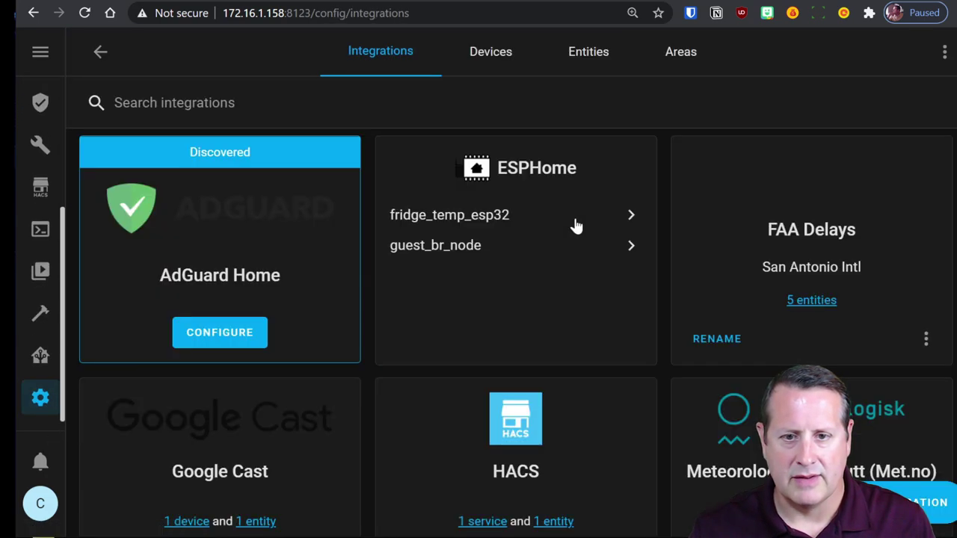
# List the entities of the ESPHome guest_br_node integration and check the Guest BR Humidity sensor's state and history.
pyautogui.hotkey('ctrl', '-')
pyautogui.hotkey('ctrl', '-')
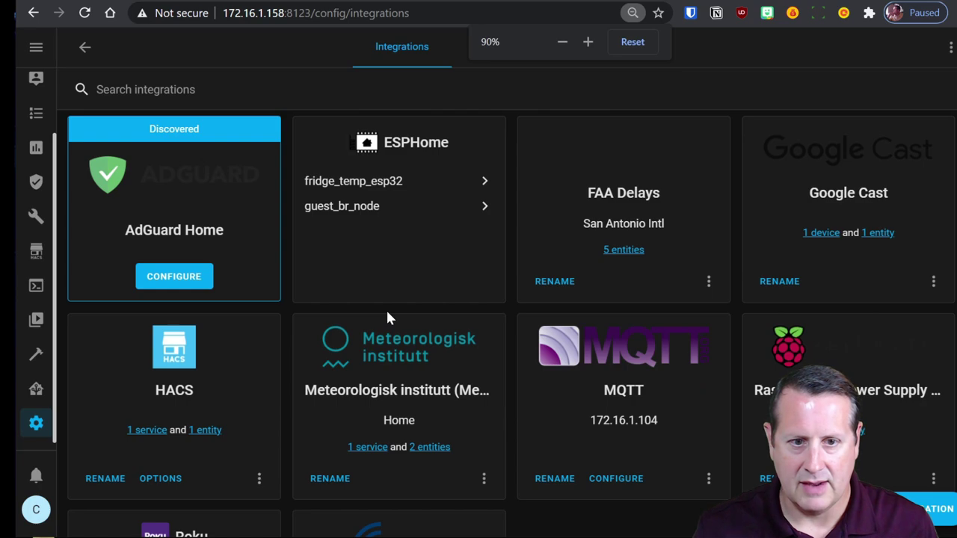
pyautogui.click(378, 211)
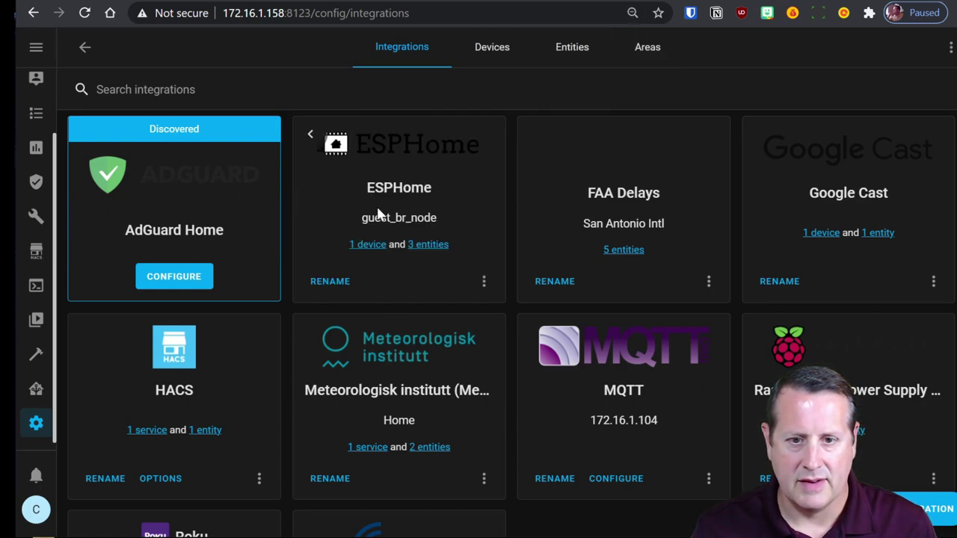
pyautogui.click(427, 245)
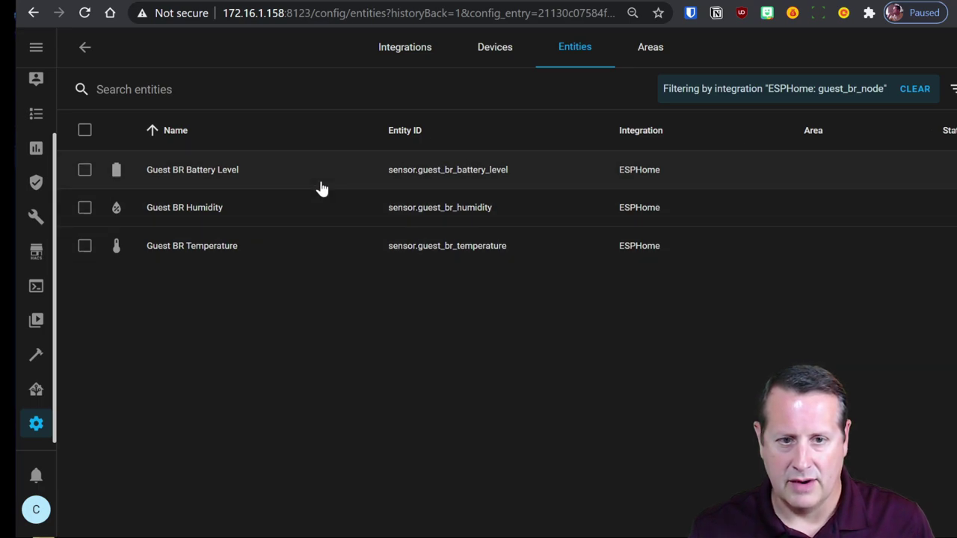
pyautogui.click(222, 217)
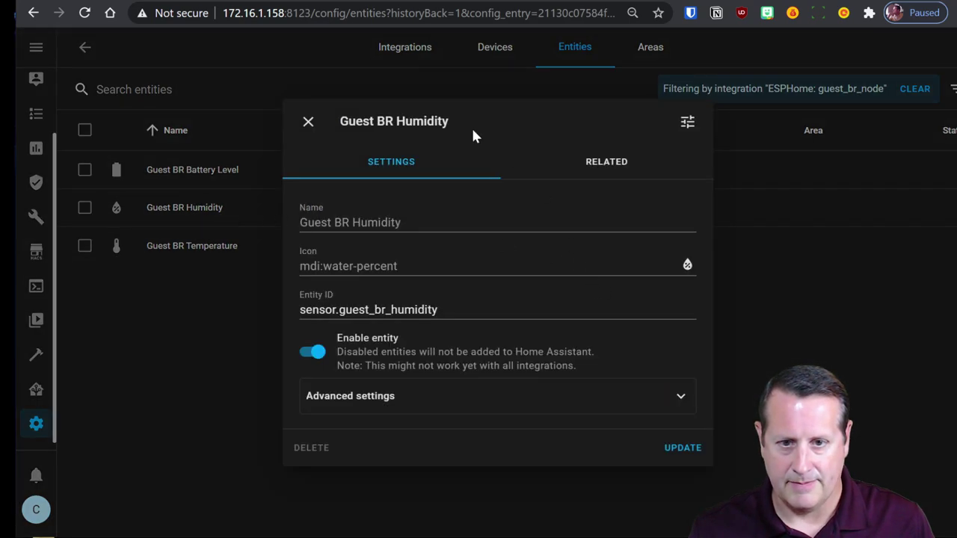
pyautogui.click(695, 120)
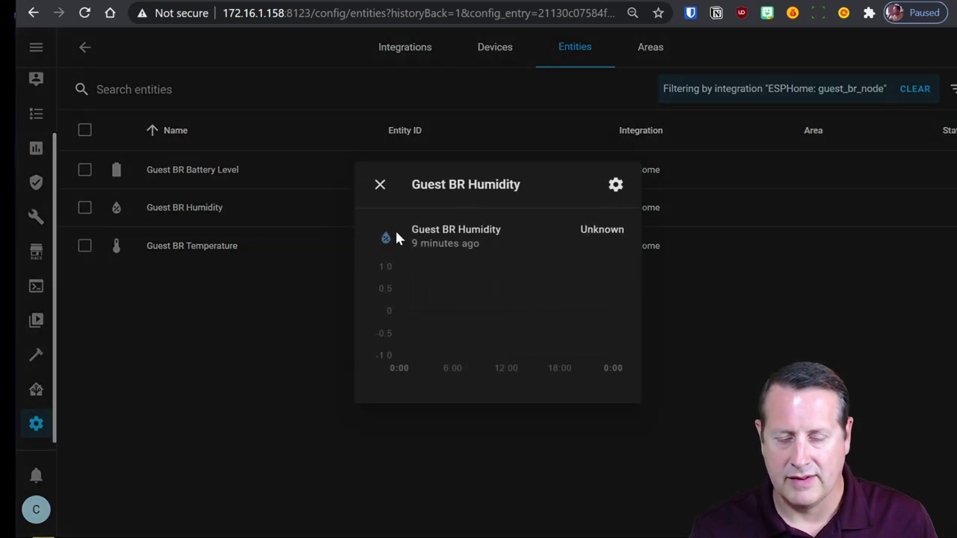
pyautogui.click(380, 184)
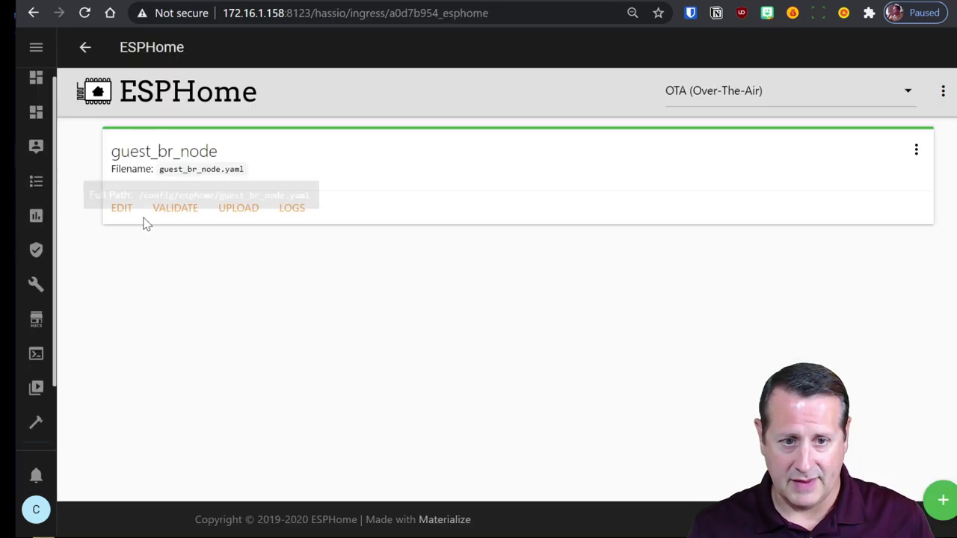
# Go back to ESPHome and open guest_br_node.yaml for editing at its sensor section, enlarged to 125%.
pyautogui.click(122, 210)
pyautogui.hotkey('ctrl', '+')
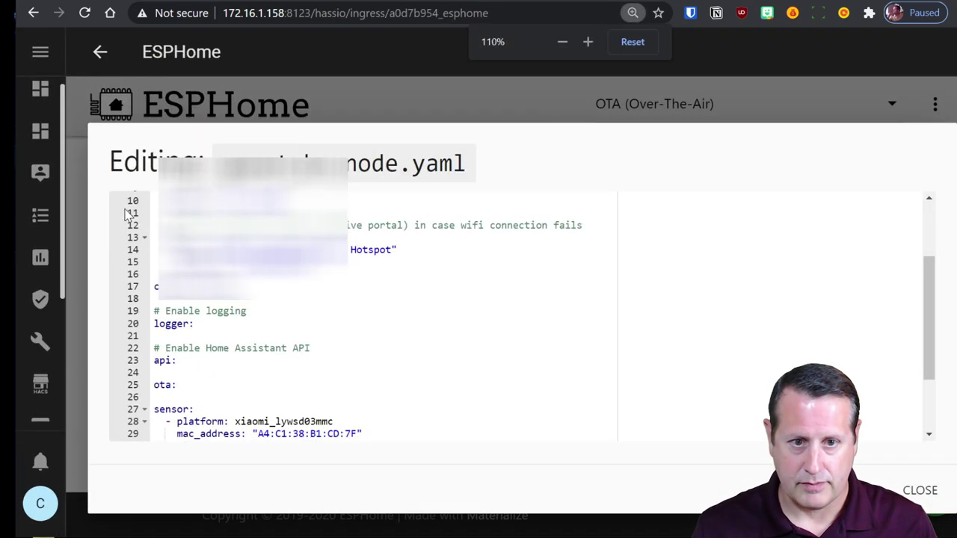
pyautogui.hotkey('ctrl', '+')
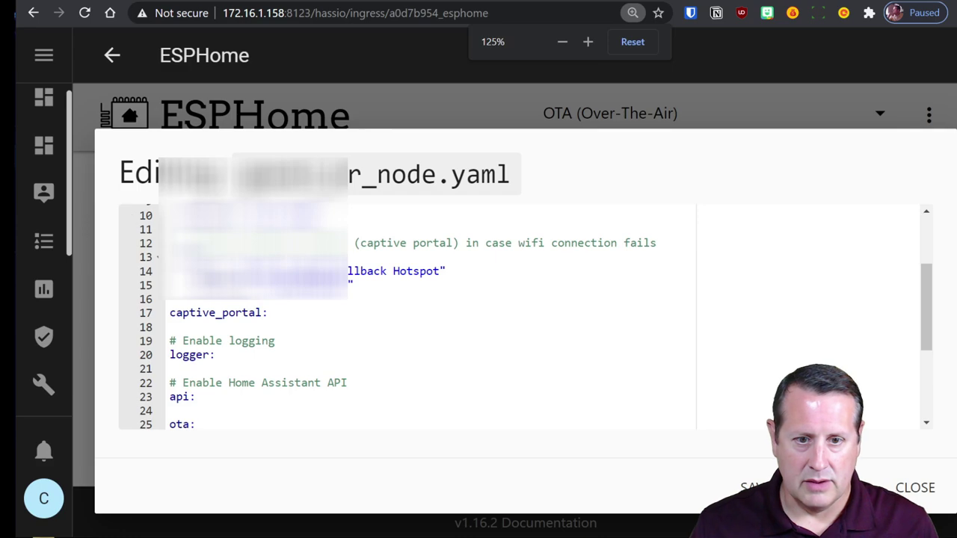
pyautogui.scroll(-3, 128, 214)
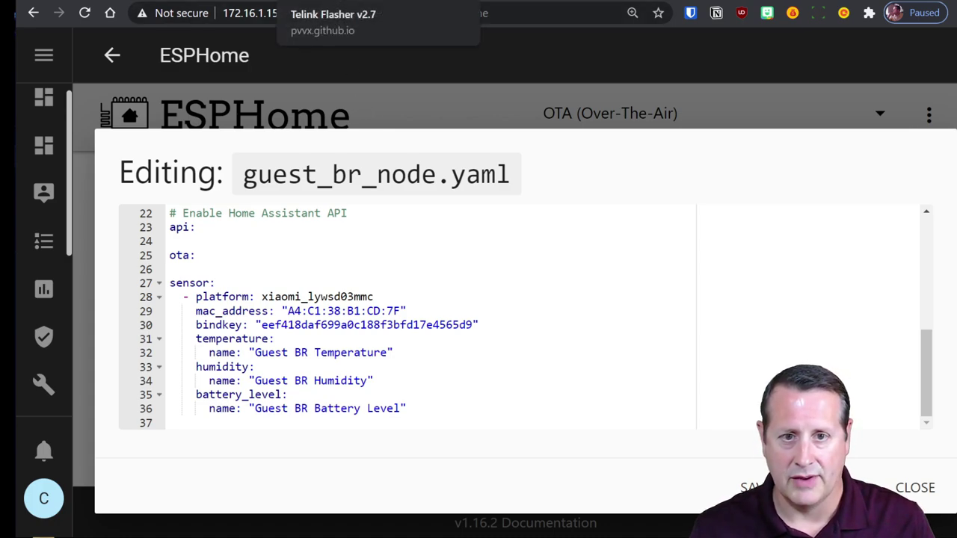
# Switch to Telink Flasher, pair with the ATC_F715FD thermometer and enable Get Advertising MAC.
pyautogui.click(313, 3)
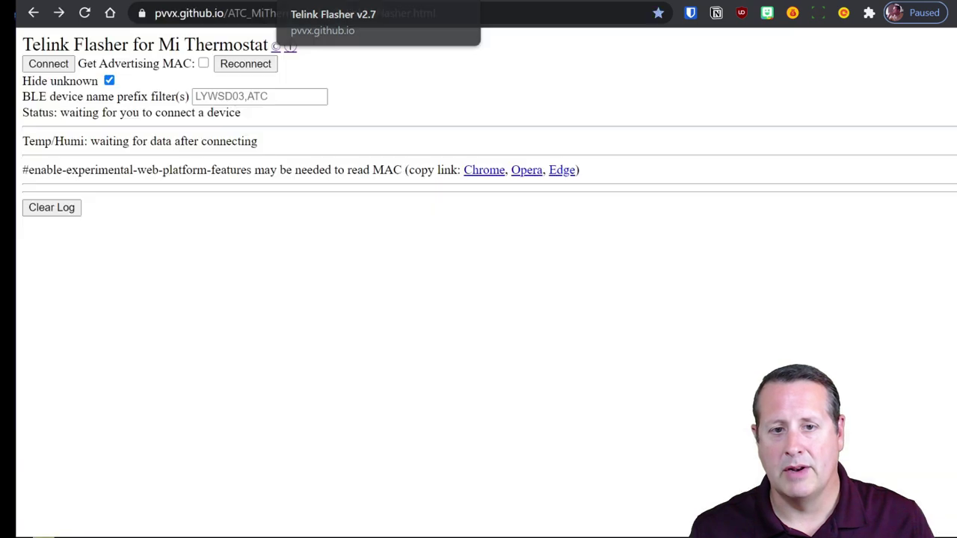
pyautogui.click(54, 63)
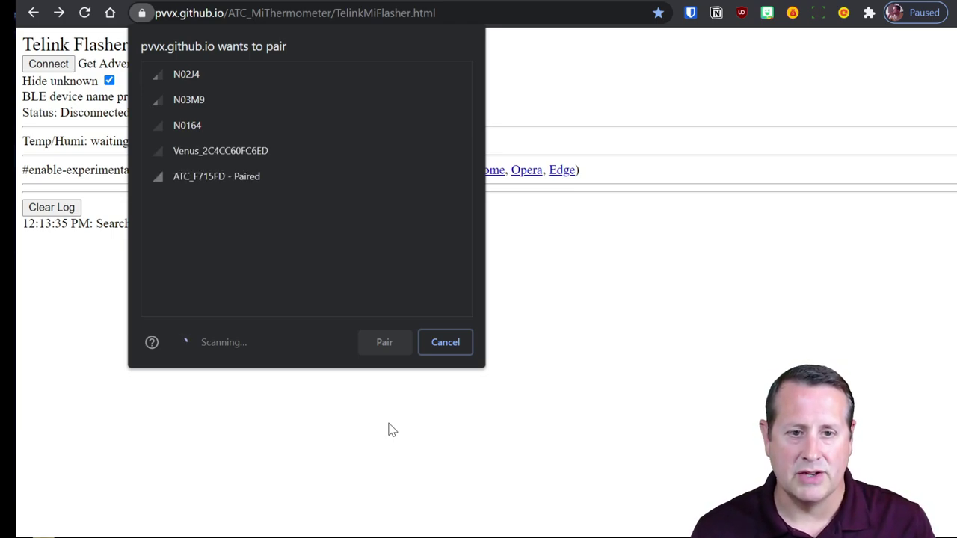
pyautogui.click(220, 176)
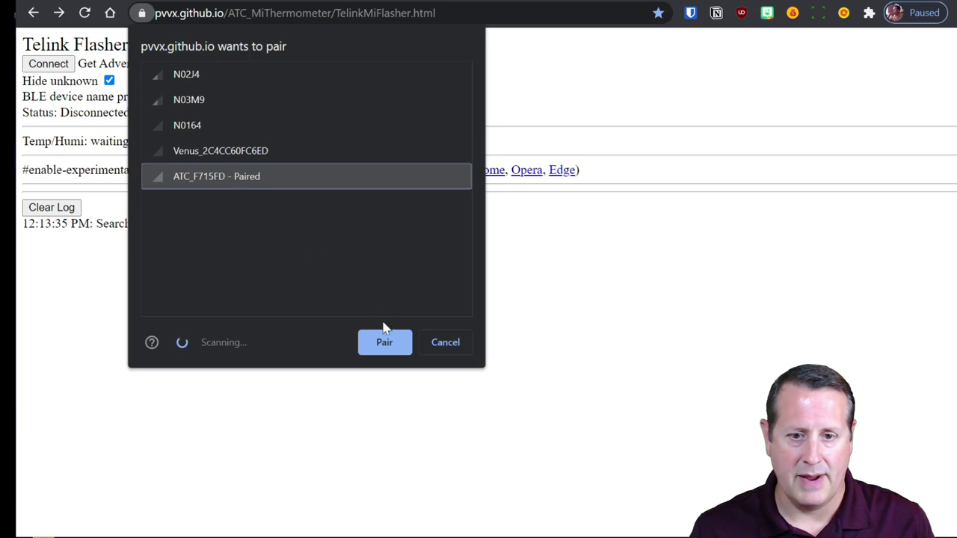
pyautogui.click(390, 343)
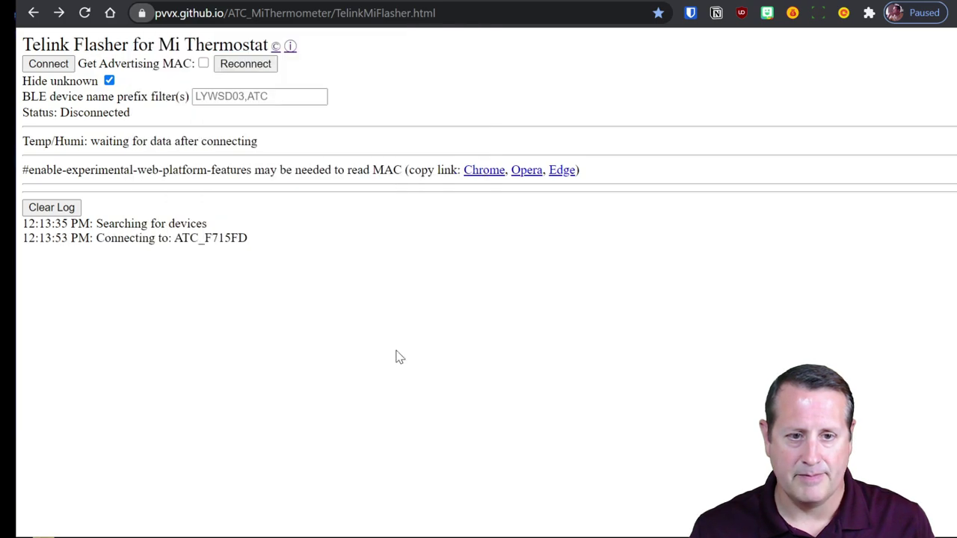
pyautogui.click(205, 65)
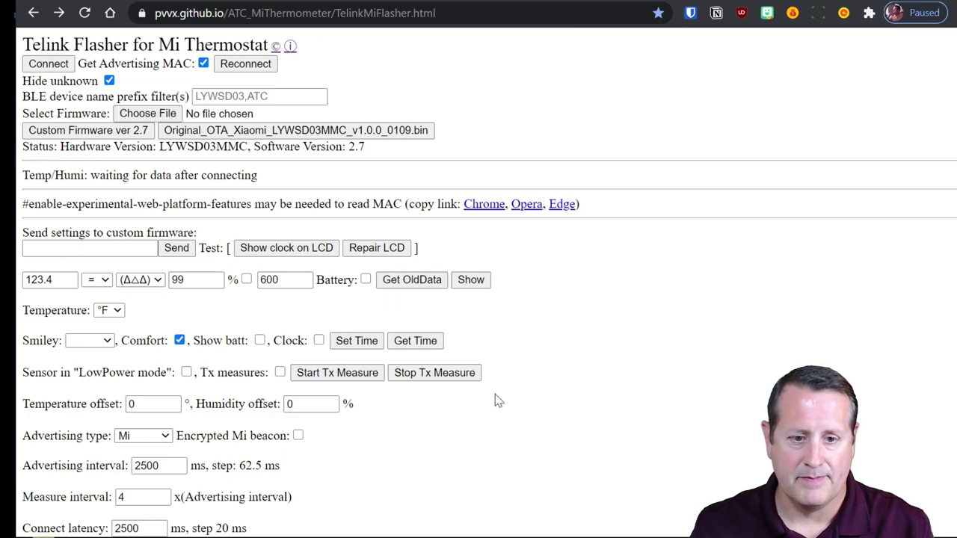
# Compare the connected thermometer's details in the Telink Flasher log with the mac_address in guest_br_node.yaml.
pyautogui.scroll(-6, 493, 399)
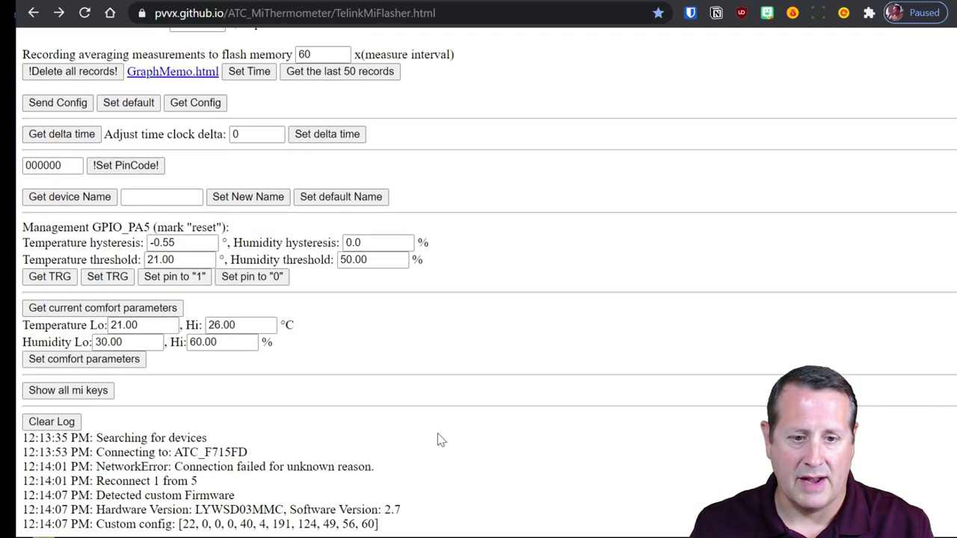
pyautogui.scroll(8, 448, 464)
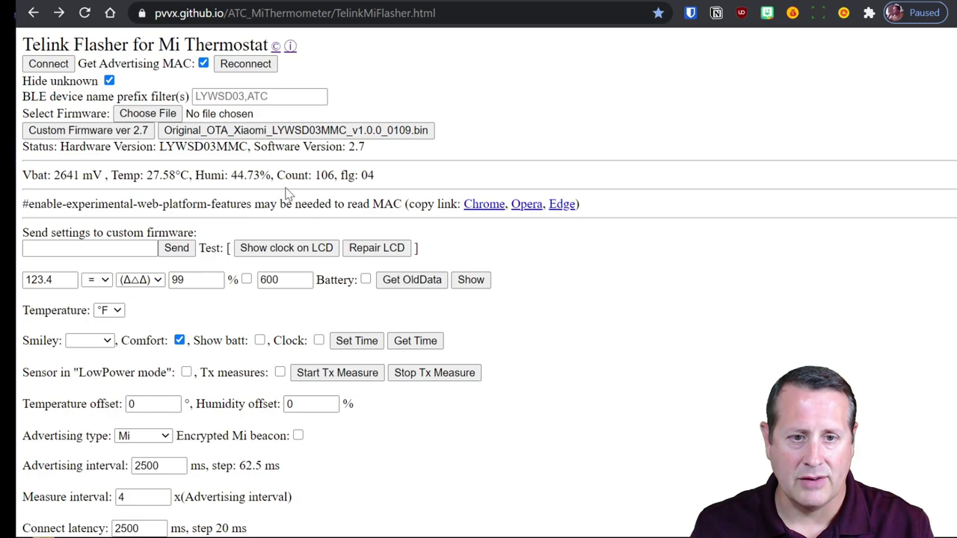
pyautogui.scroll(-7, 553, 369)
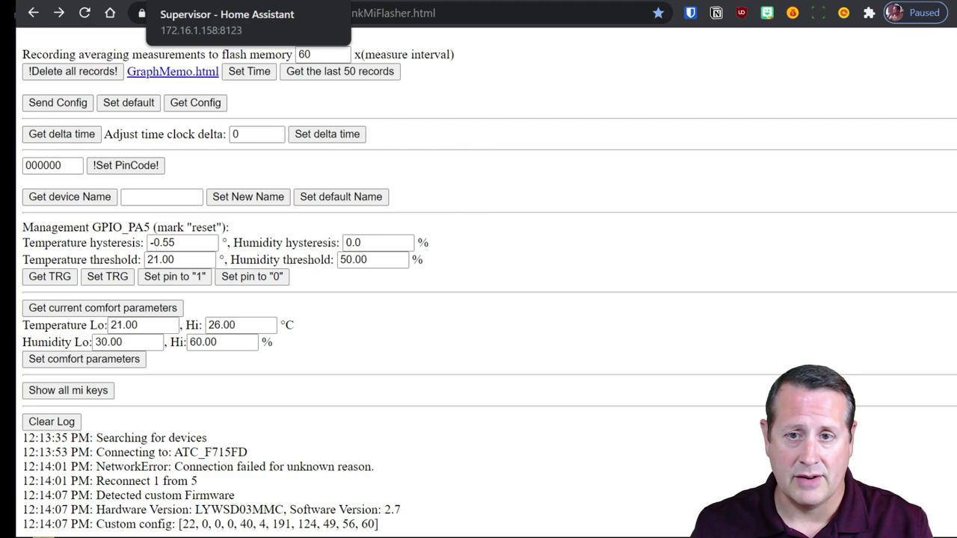
pyautogui.click(246, 2)
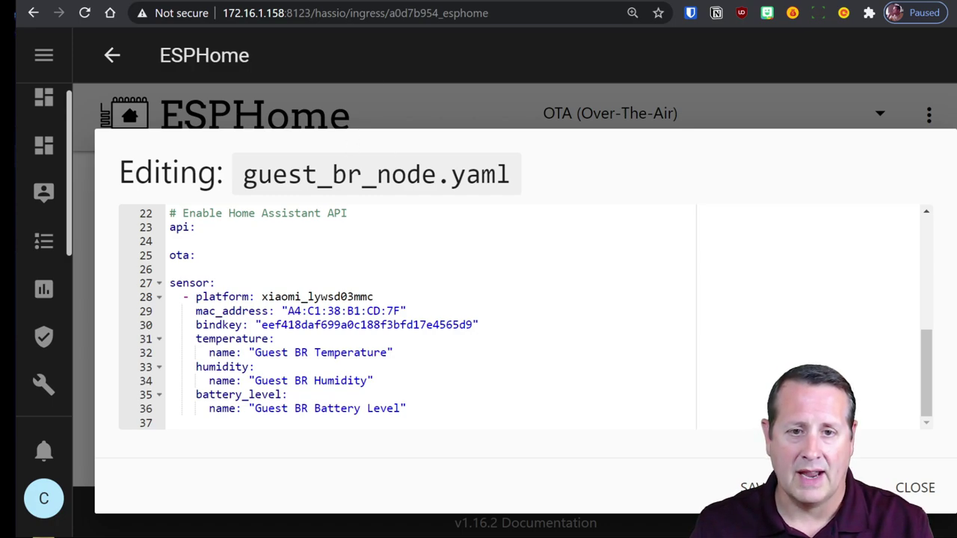
pyautogui.click(329, 2)
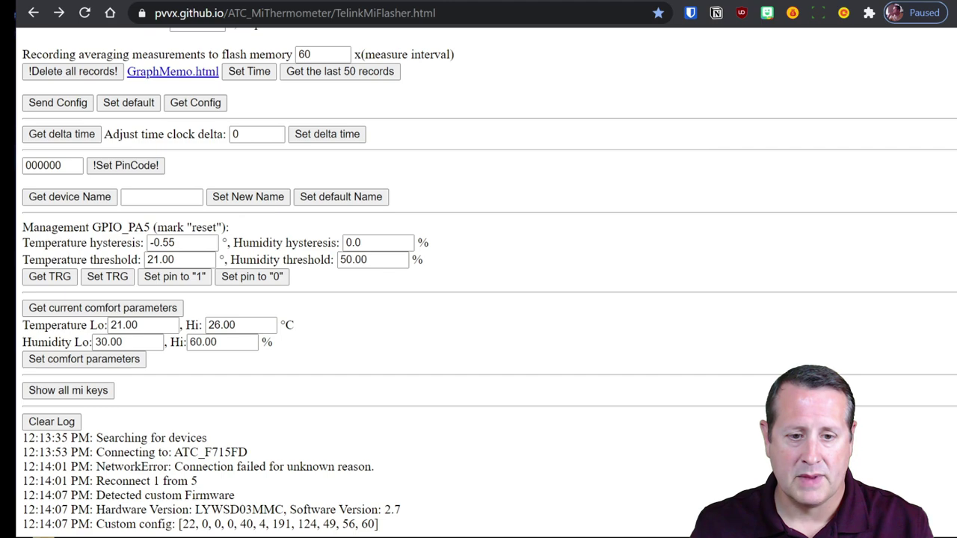
# Replace the last three octets of mac_address in guest_br_node.yaml with F715FD copied from the Telink Flasher connection log.
pyautogui.moveTo(205, 452); pyautogui.dragTo(253, 458)
pyautogui.hotkey('ctrl', 'c')
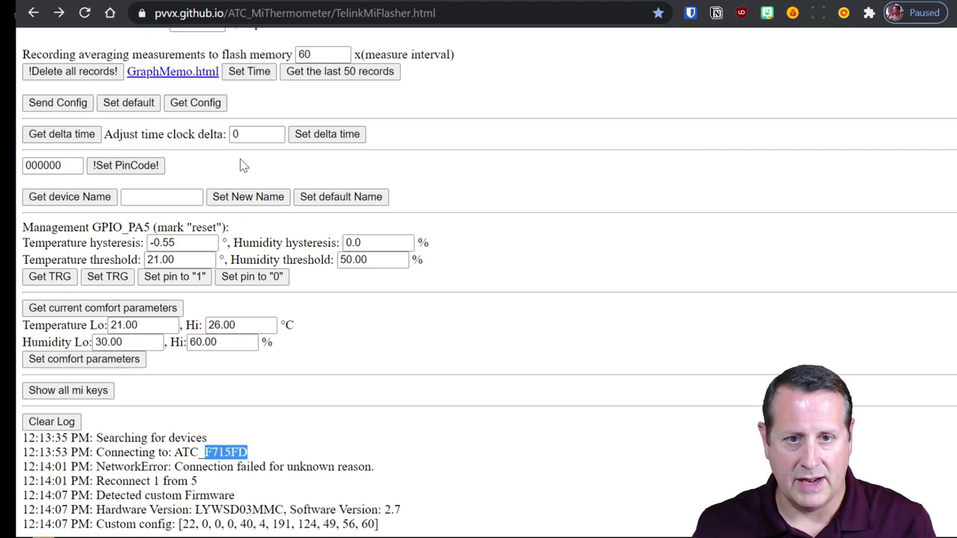
pyautogui.click(241, 4)
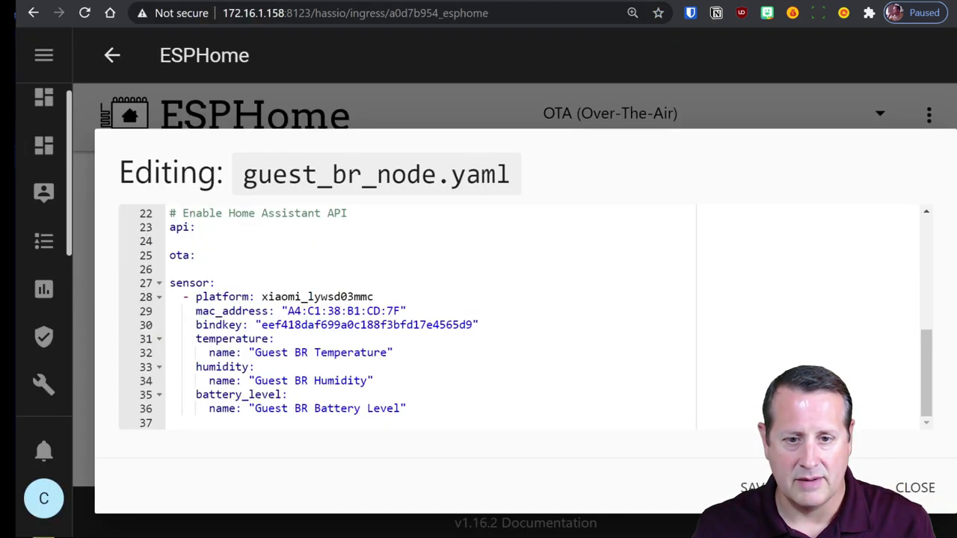
pyautogui.moveTo(347, 311); pyautogui.dragTo(402, 311)
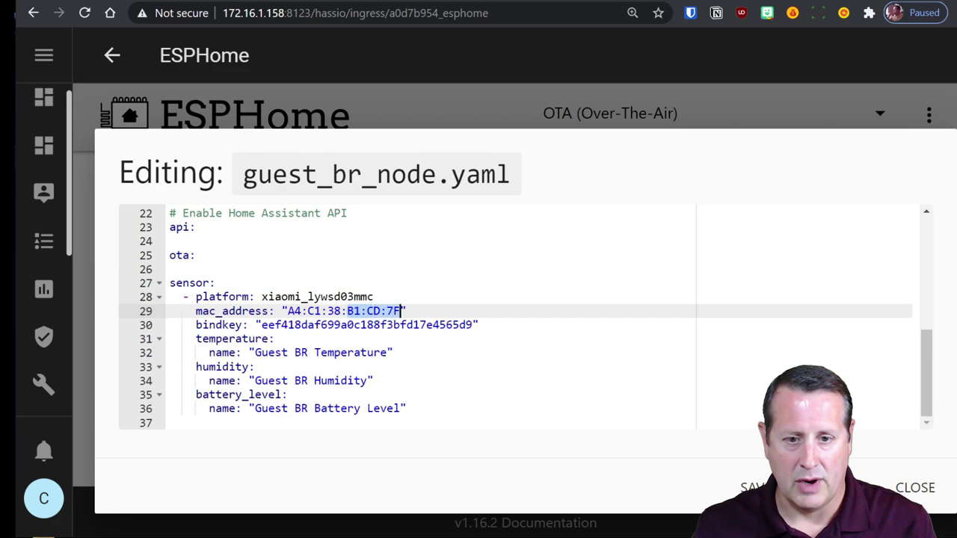
pyautogui.hotkey('ctrl', 'v')
# Separate the pasted mac_address octets with colons to read A4:C1:38:F7:15:FD and save guest_br_node.yaml.
pyautogui.press('Left')
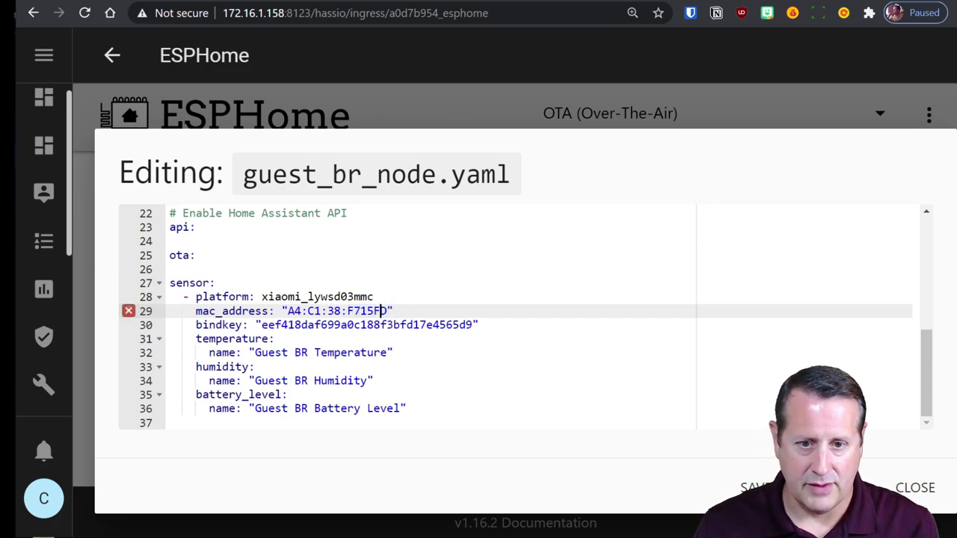
pyautogui.press('Left')
pyautogui.press('Left')
pyautogui.press('Left')
pyautogui.write(':')
pyautogui.press('Right')
pyautogui.press('Right')
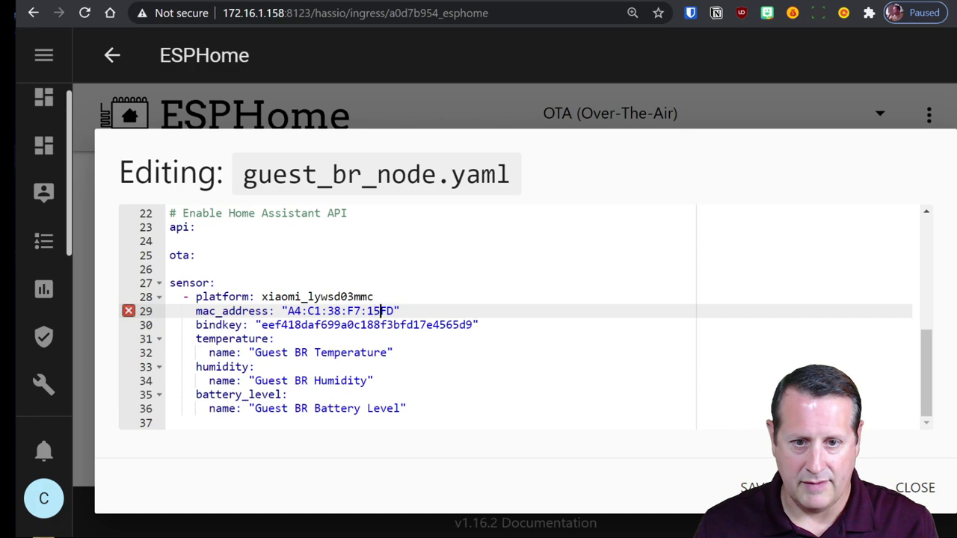
pyautogui.write(':')
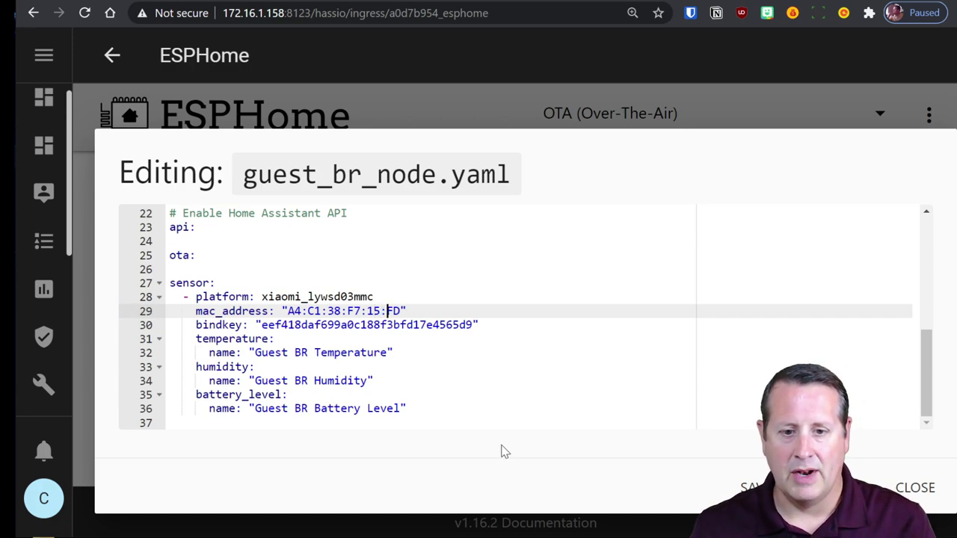
pyautogui.hotkey('ctrl', 's')
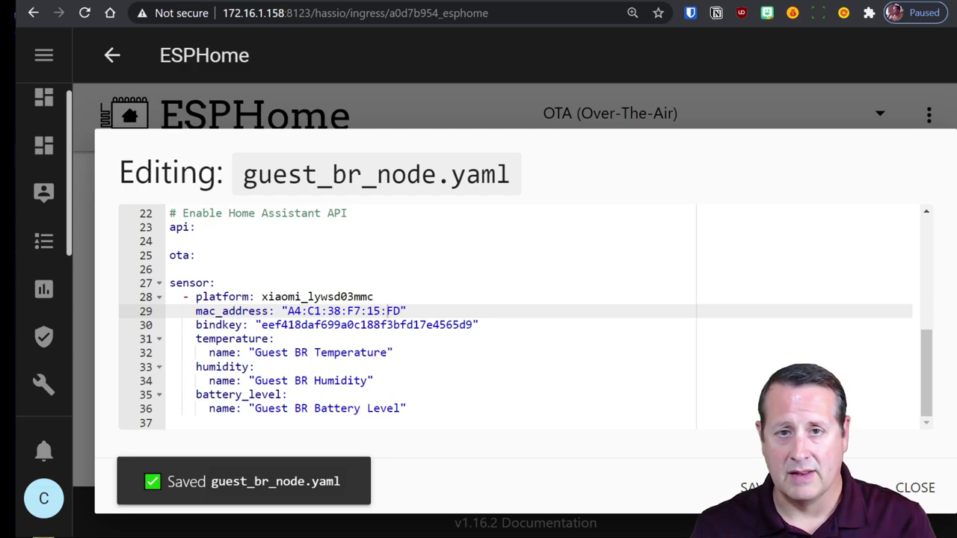
# Upload the saved guest_br_node.yaml to the ESPHome node and reload the Telink Flasher page.
pyautogui.click(829, 488)
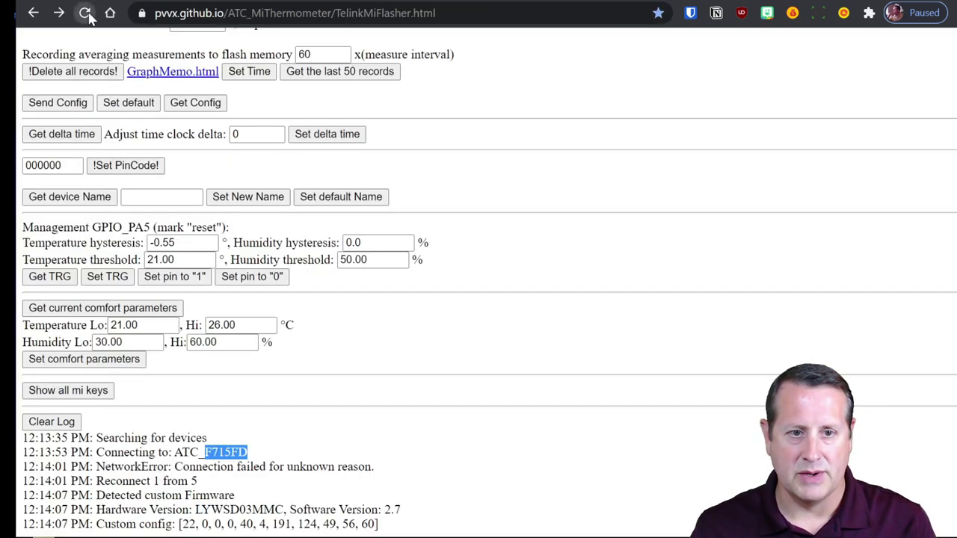
pyautogui.click(86, 13)
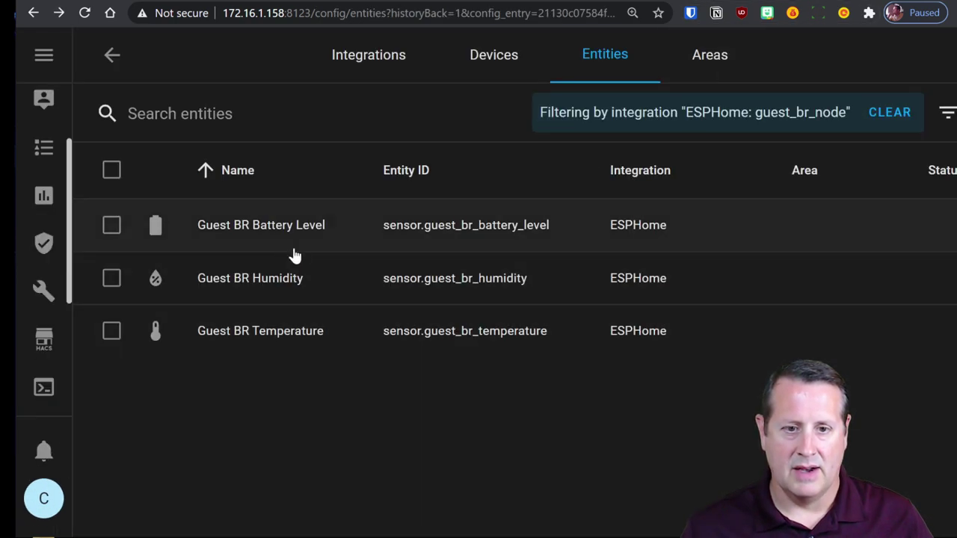
# View the current state and history graph of the Guest BR Battery Level entity in Home Assistant.
pyautogui.click(254, 227)
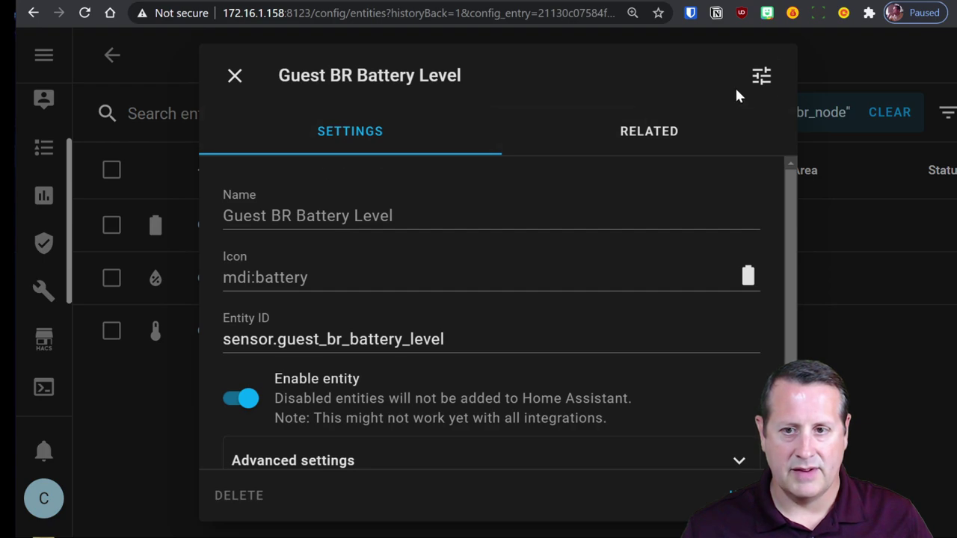
pyautogui.click(757, 76)
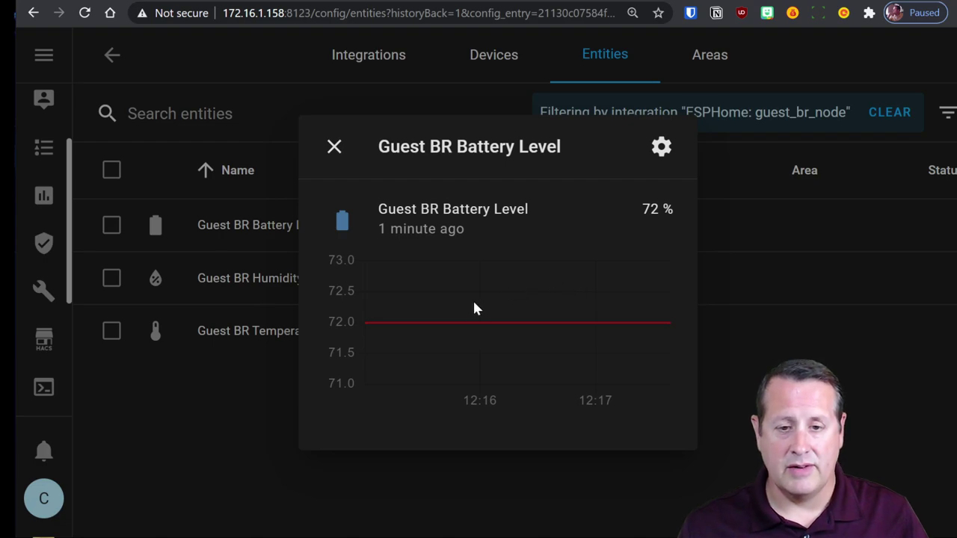
pyautogui.click(730, 438)
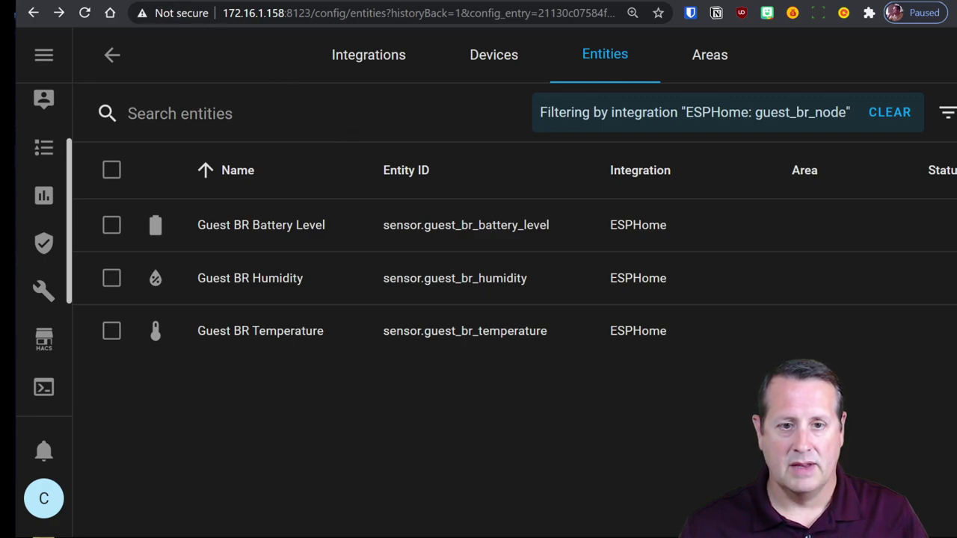
pyautogui.click(217, 2)
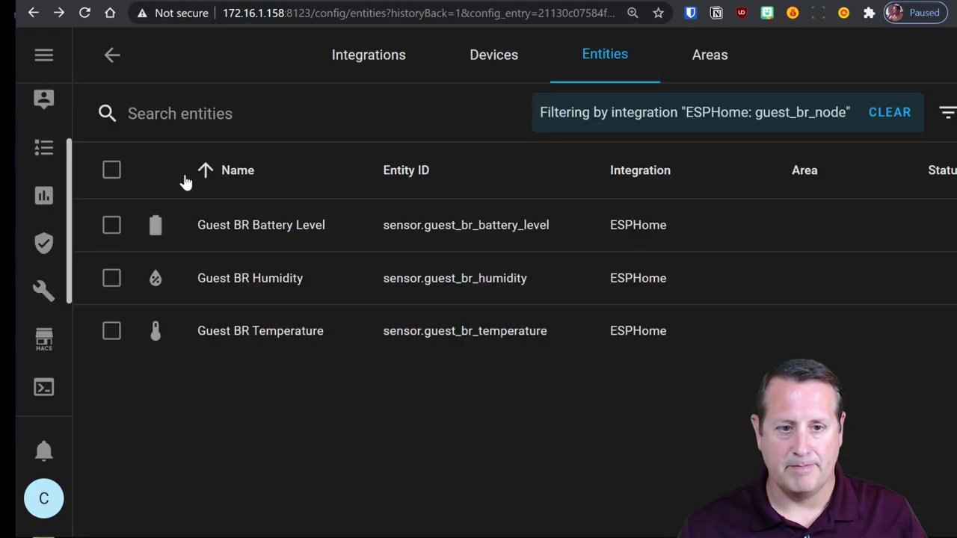
# View the current state and history graphs of the Guest BR Humidity and Guest BR Temperature entities.
pyautogui.click(274, 282)
pyautogui.click(758, 77)
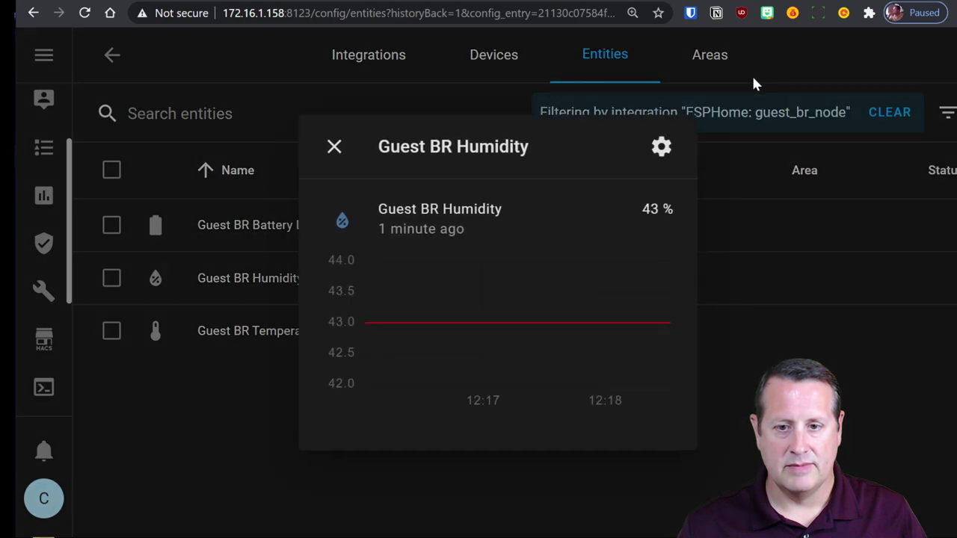
pyautogui.click(336, 148)
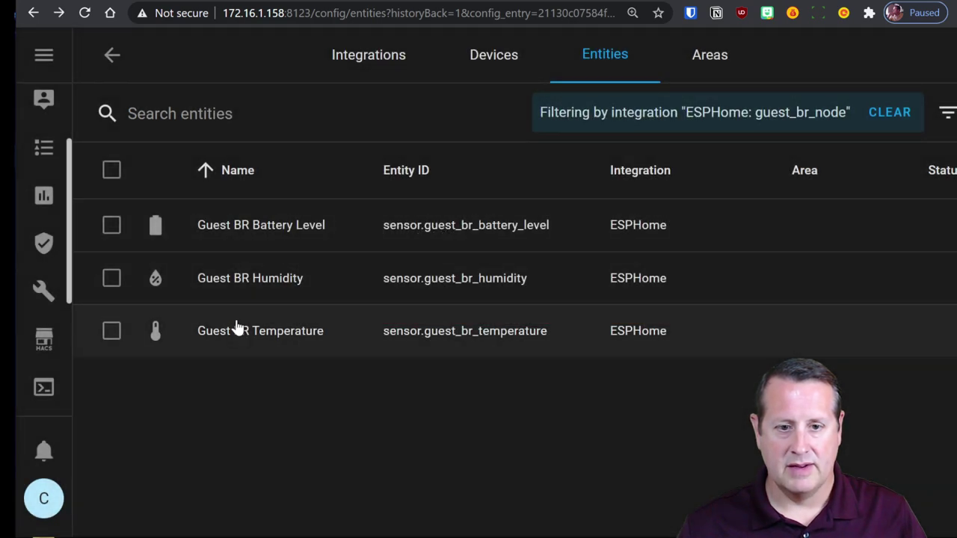
pyautogui.click(241, 329)
pyautogui.click(761, 77)
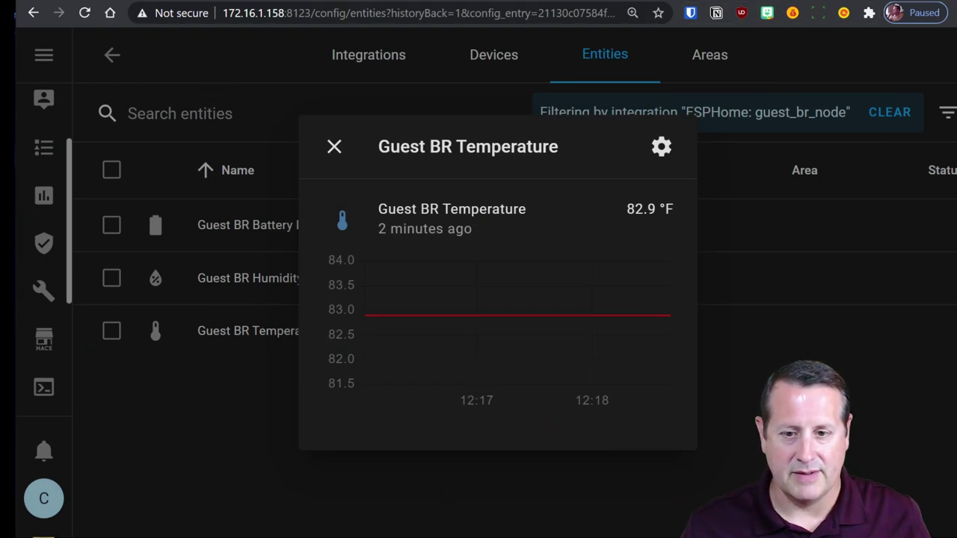
pyautogui.click(197, 141)
# Go to the home dashboard on the other Home Assistant server and view the Fridge Temp sensor's history graph.
pyautogui.click(110, 13)
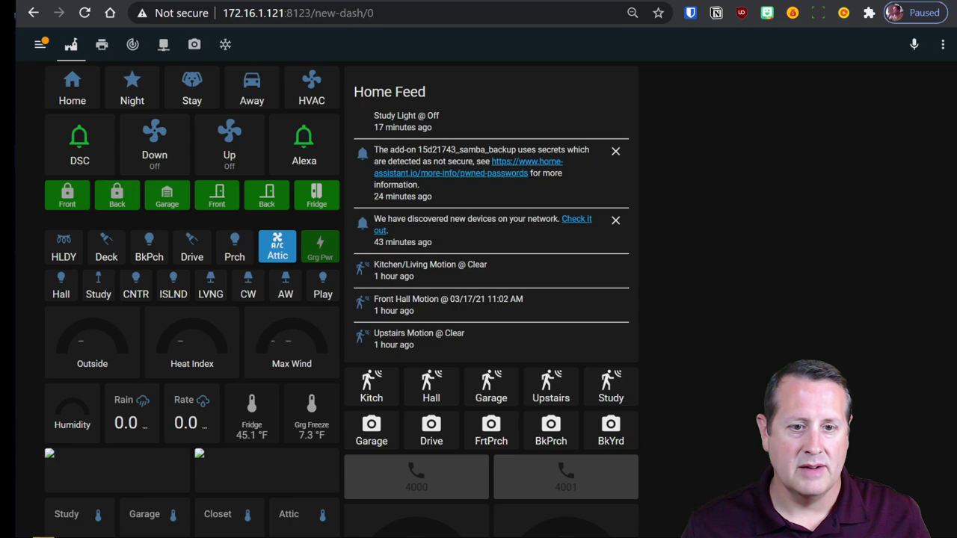
pyautogui.click(40, 45)
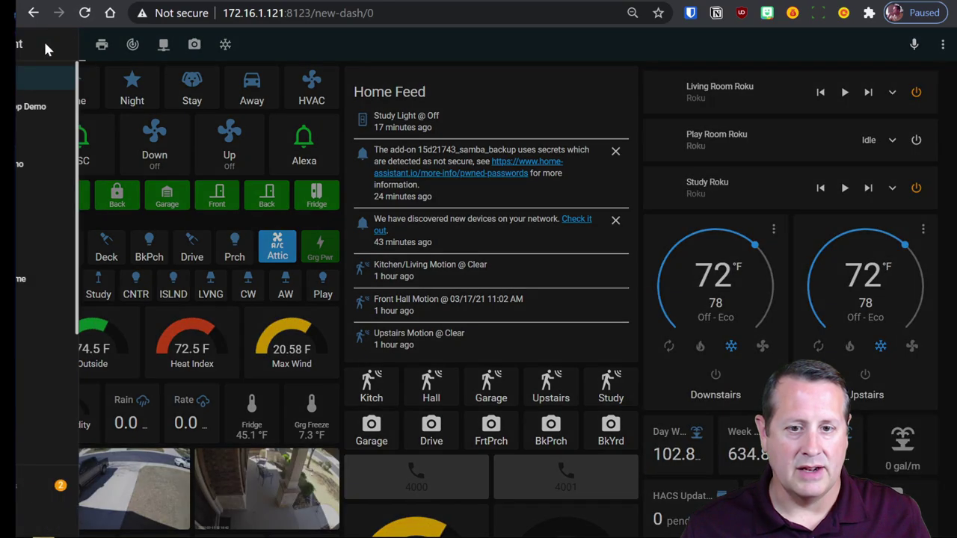
pyautogui.click(498, 53)
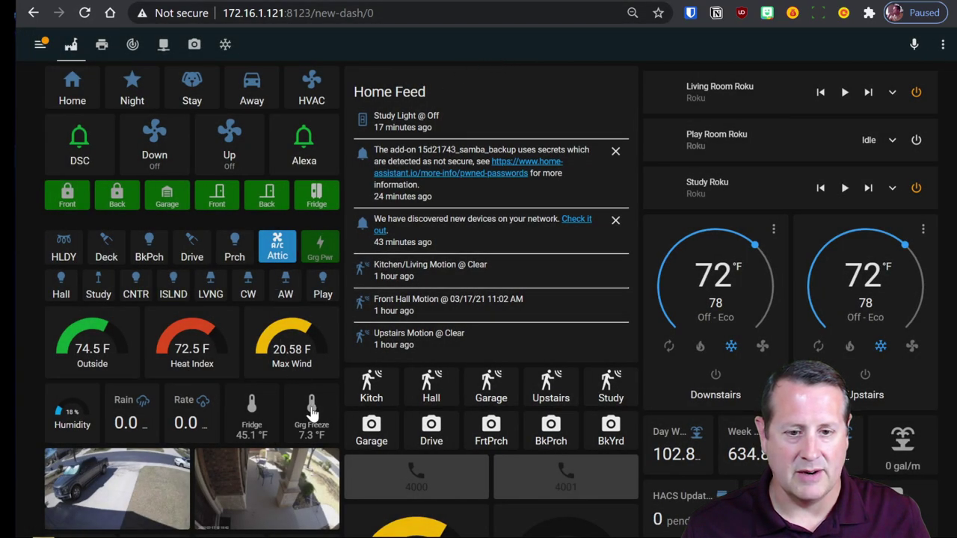
pyautogui.click(256, 413)
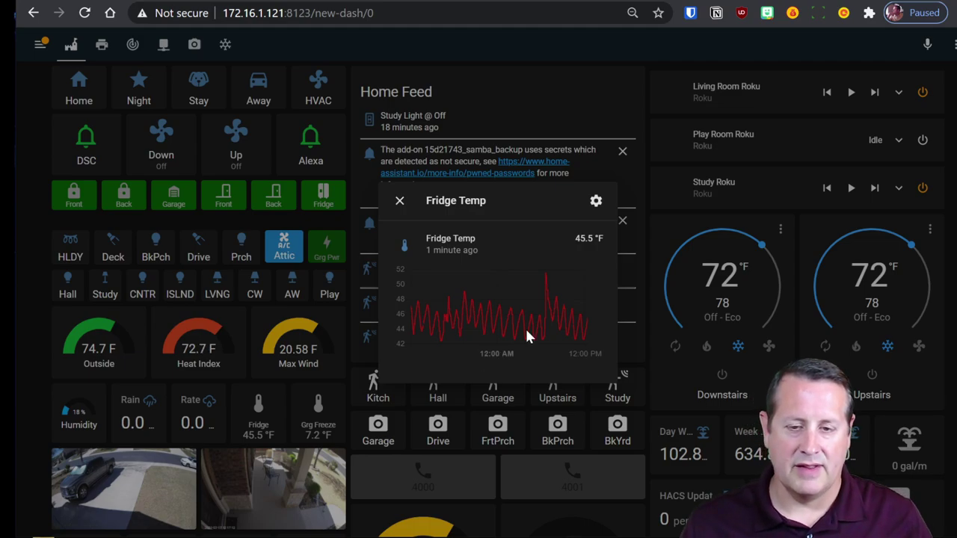
pyautogui.click(399, 200)
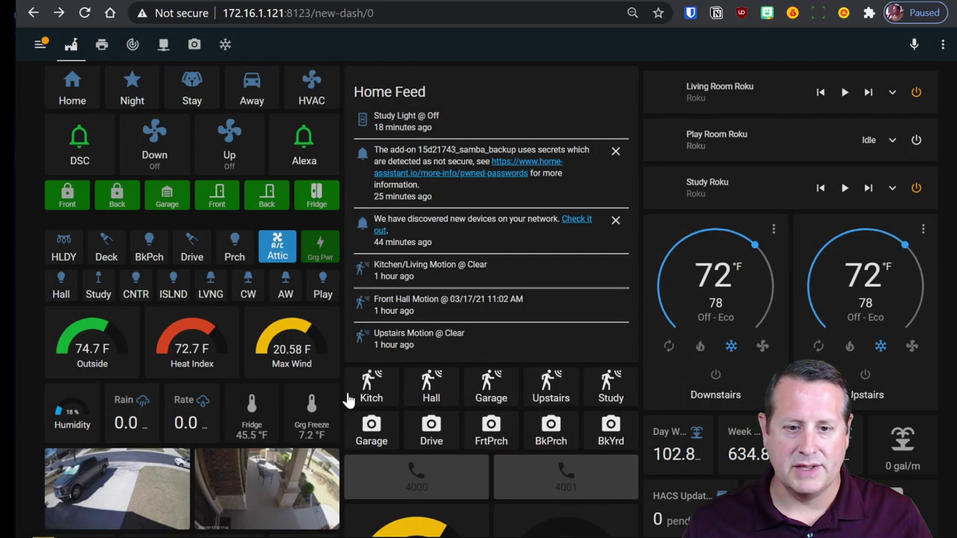
# Open the Fridge Door Open flow in Node-RED and inspect the Kitchen Fridge Temp poll state node's properties without changing them.
pyautogui.click(42, 44)
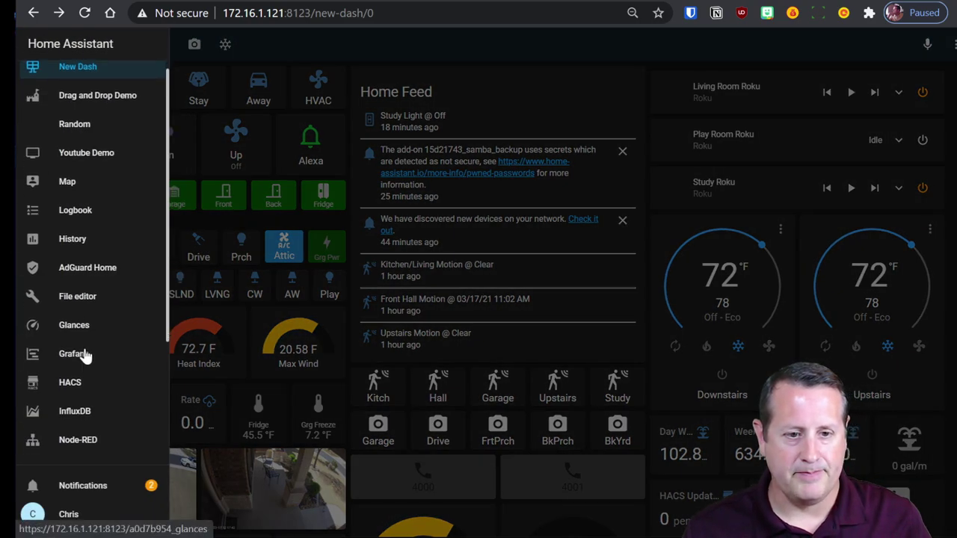
pyautogui.scroll(-3, 84, 333)
pyautogui.click(81, 269)
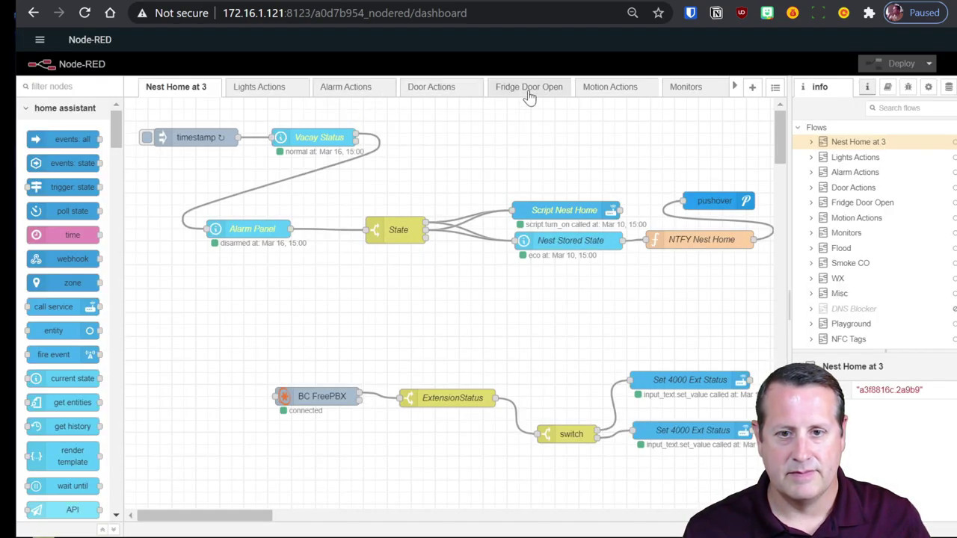
pyautogui.click(530, 95)
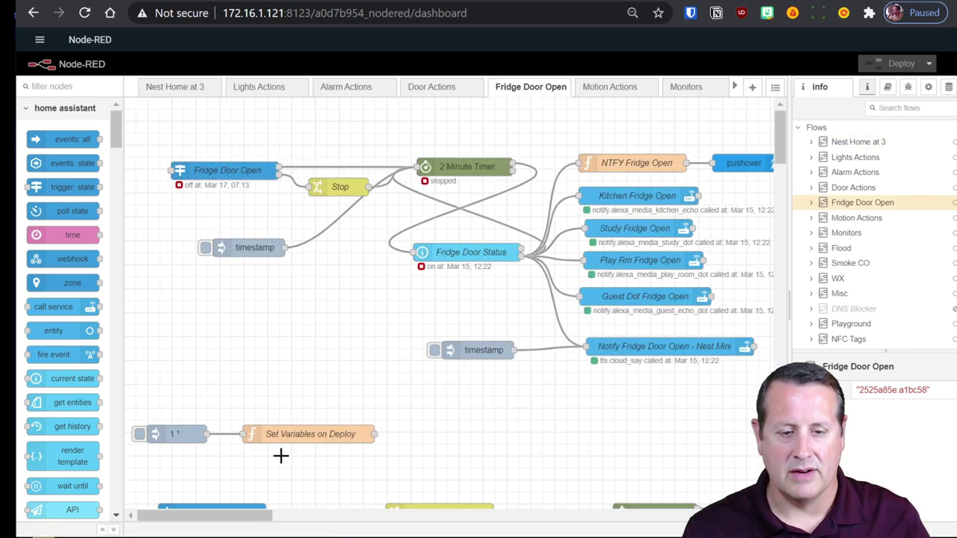
pyautogui.scroll(-3, 326, 420)
pyautogui.doubleClick(238, 274)
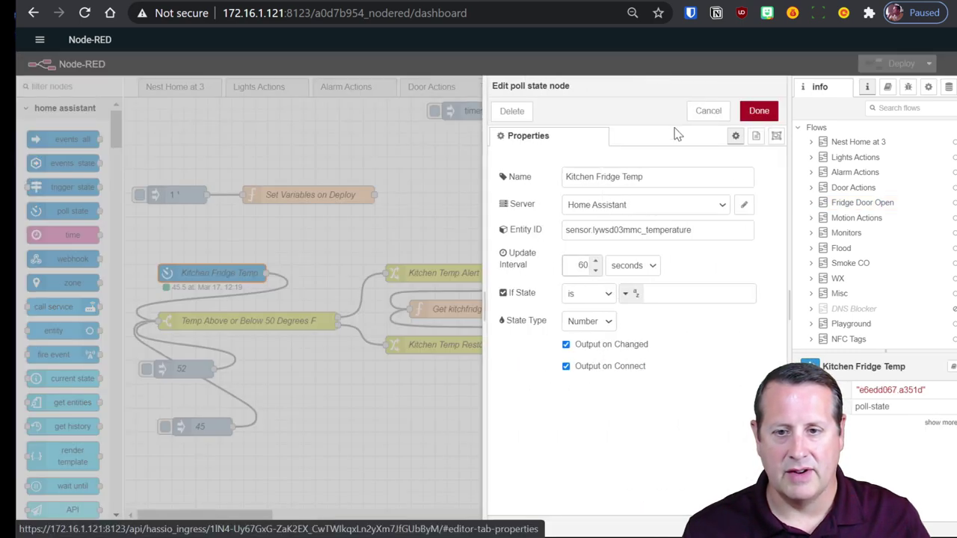
pyautogui.click(707, 112)
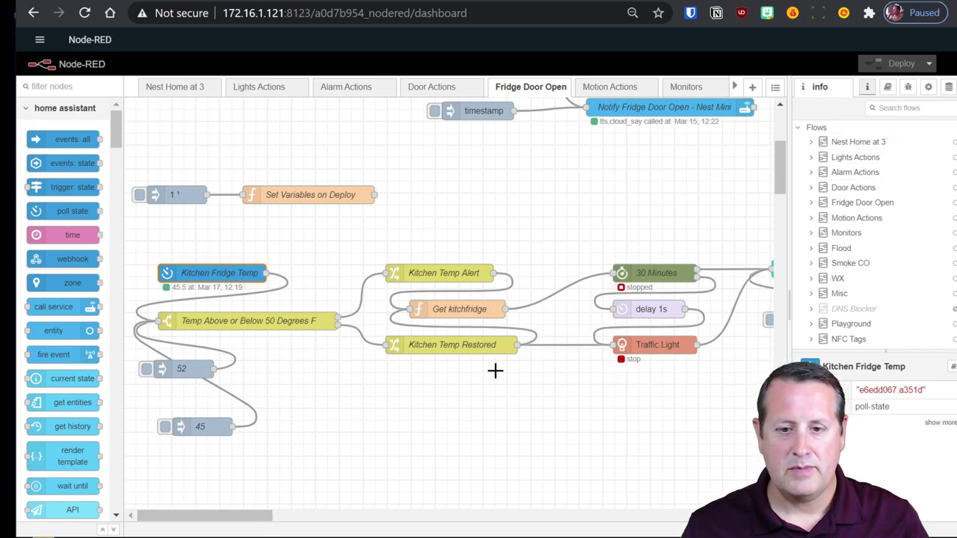
# Examine the fridge temperature alert flow from the Kitchen Fridge Temp node through to its notification nodes.
pyautogui.moveTo(247, 515); pyautogui.dragTo(323, 519)
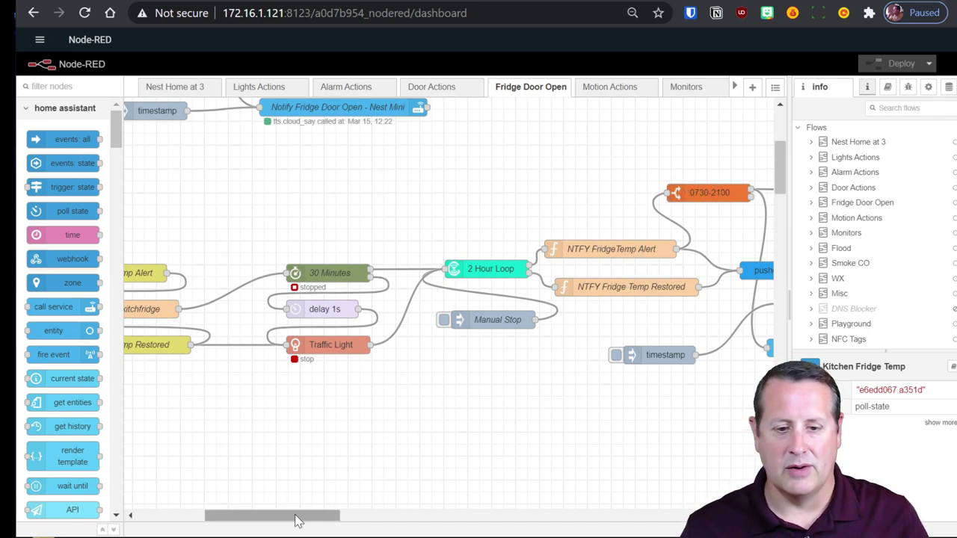
pyautogui.moveTo(299, 518); pyautogui.dragTo(214, 504)
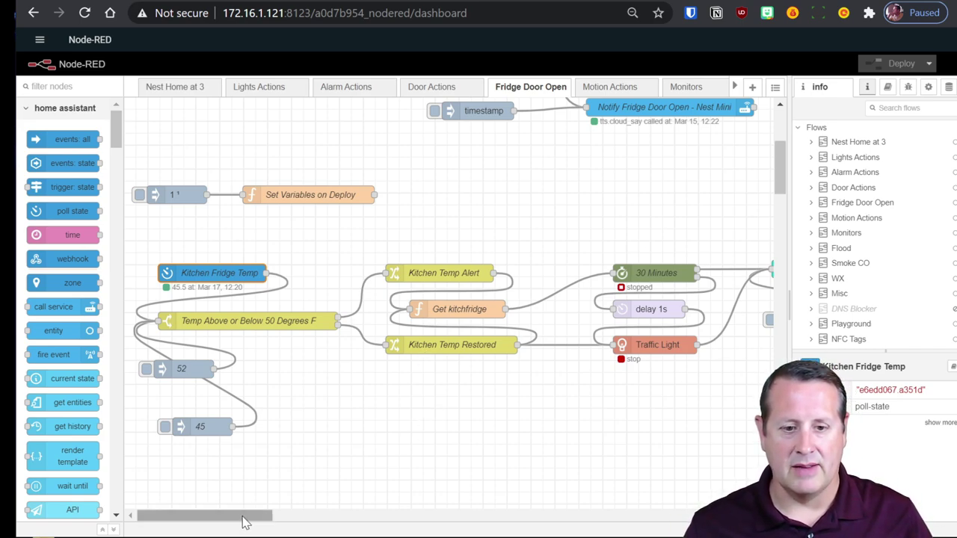
pyautogui.moveTo(246, 518); pyautogui.dragTo(214, 516)
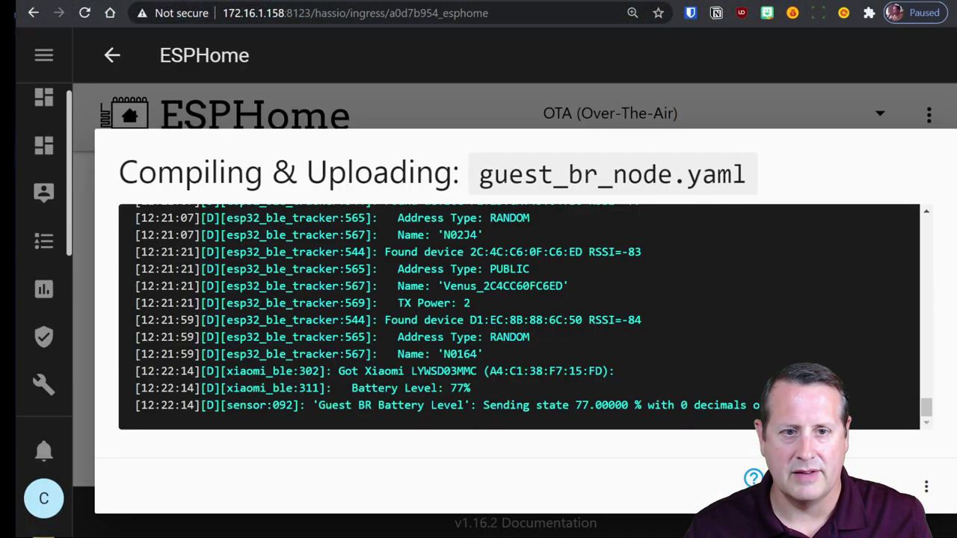
# Close the guest_br_node upload log in ESPHome and reopen guest_br_node.yaml in the editor.
pyautogui.press('Escape')
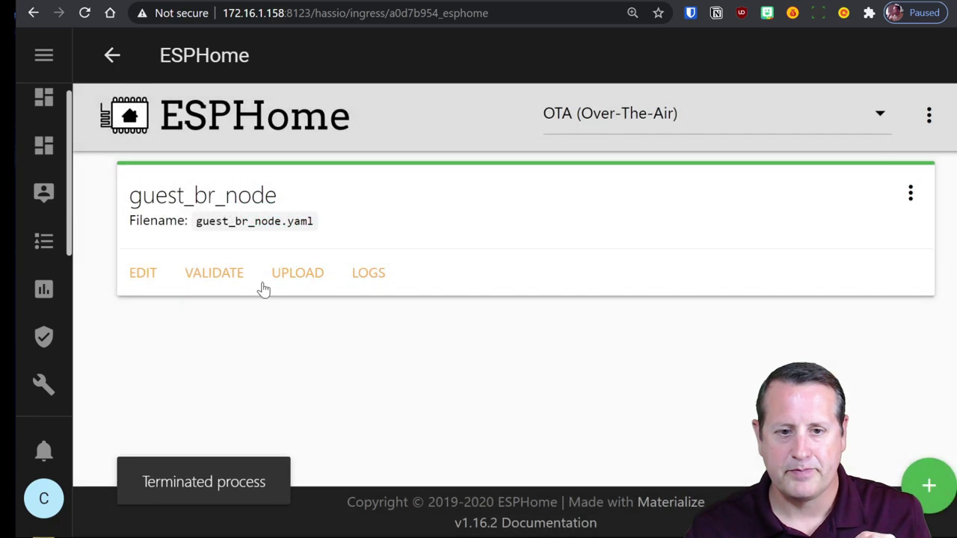
pyautogui.click(142, 274)
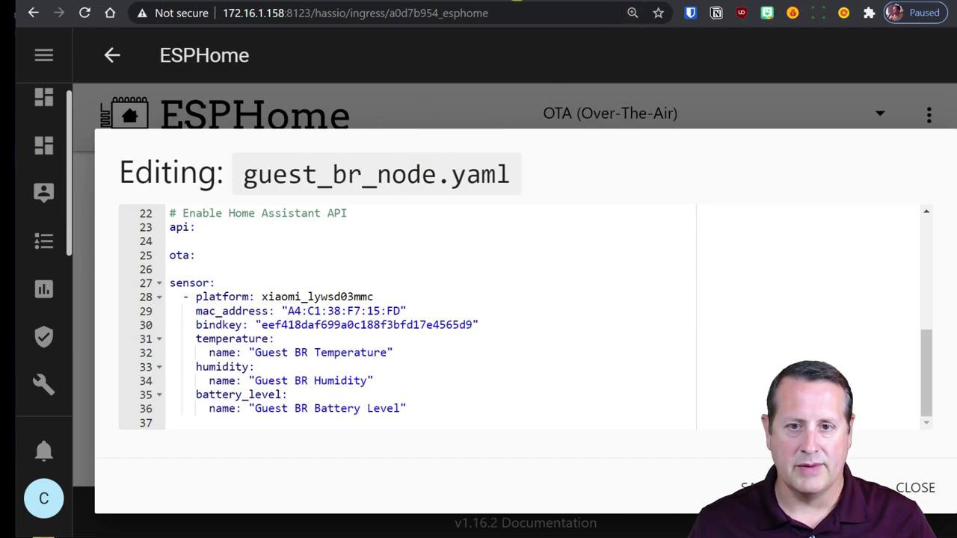
# Switch to the ESPHome Xiaomi BLE documentation and review the LYWSD03MMC firmware options and configuration example.
pyautogui.hotkey('ctrl', 'Tab')
pyautogui.scroll(2, 320, 188)
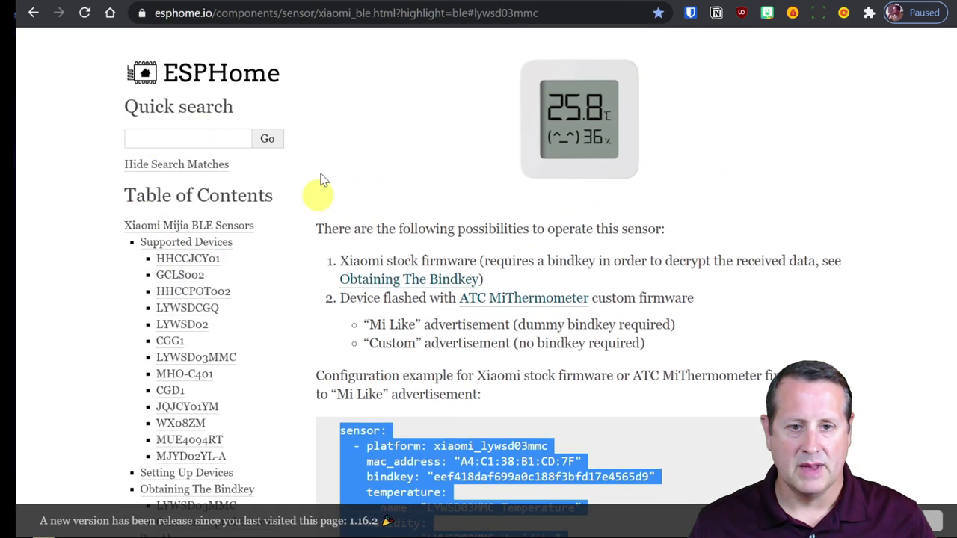
pyautogui.scroll(-1, 210, 280)
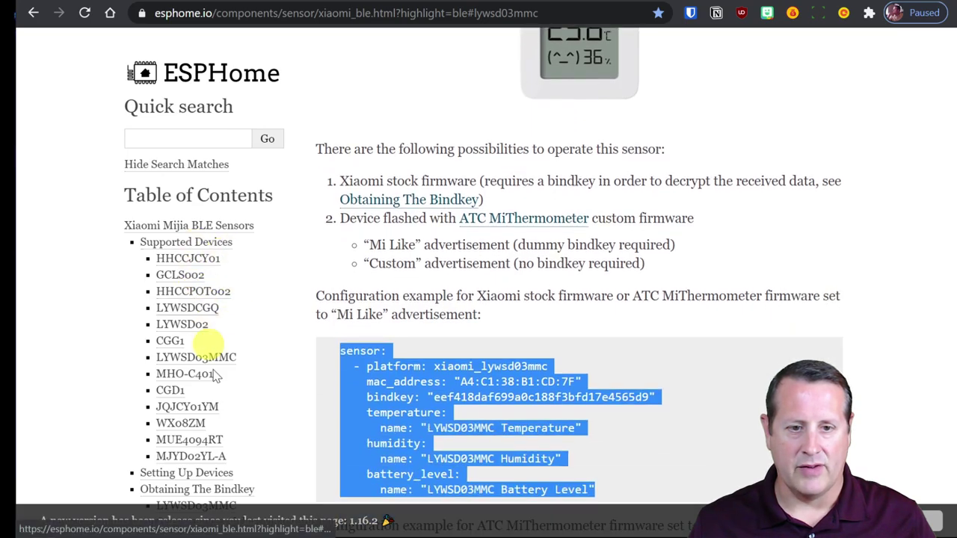